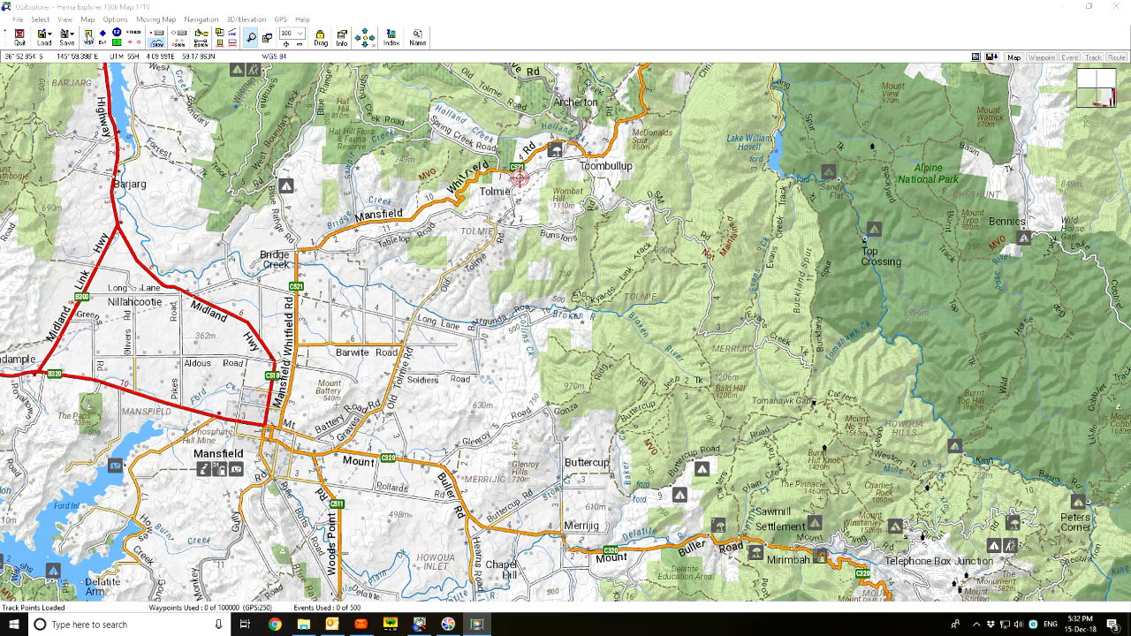
Place six waypoints in a rough loop on the map east of the Mansfield–Whitfield road, between Tolmie and Merrijig.
{"action": "left_click", "coordinate": [88, 34]}
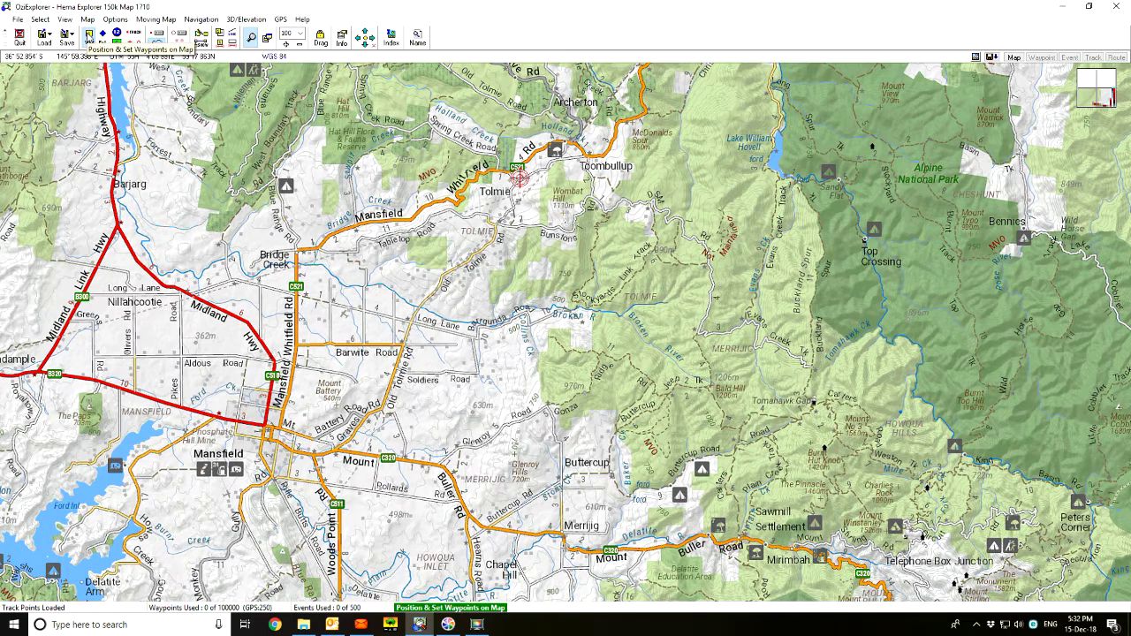
{"action": "left_click", "coordinate": [402, 242]}
{"action": "left_click", "coordinate": [631, 248]}
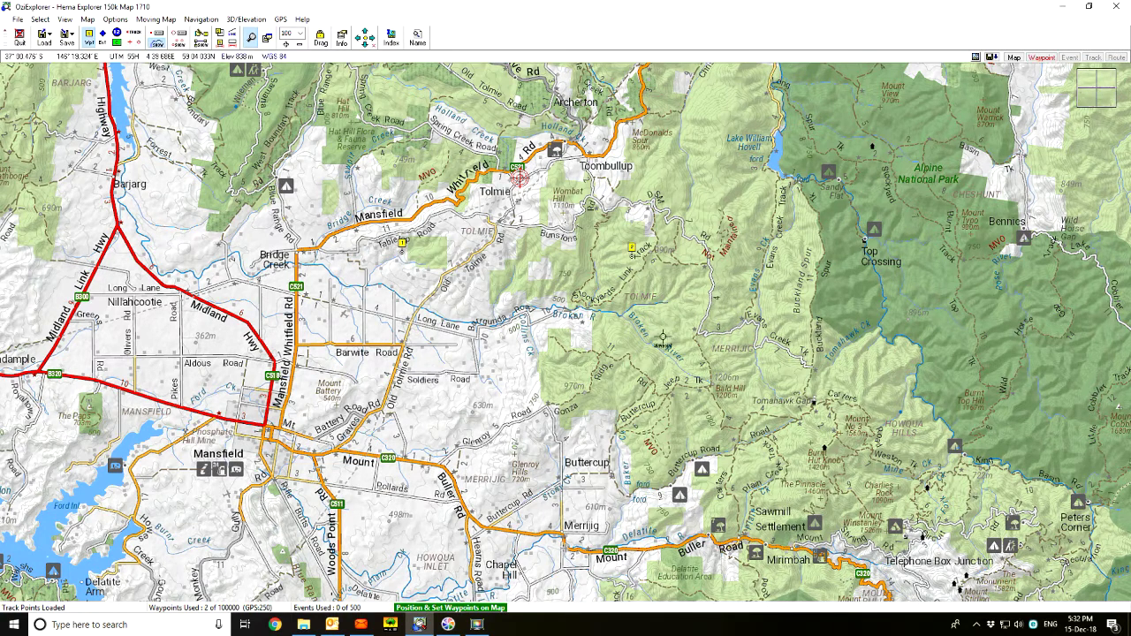
{"action": "left_click", "coordinate": [654, 342]}
{"action": "left_click", "coordinate": [639, 440]}
{"action": "left_click", "coordinate": [479, 451]}
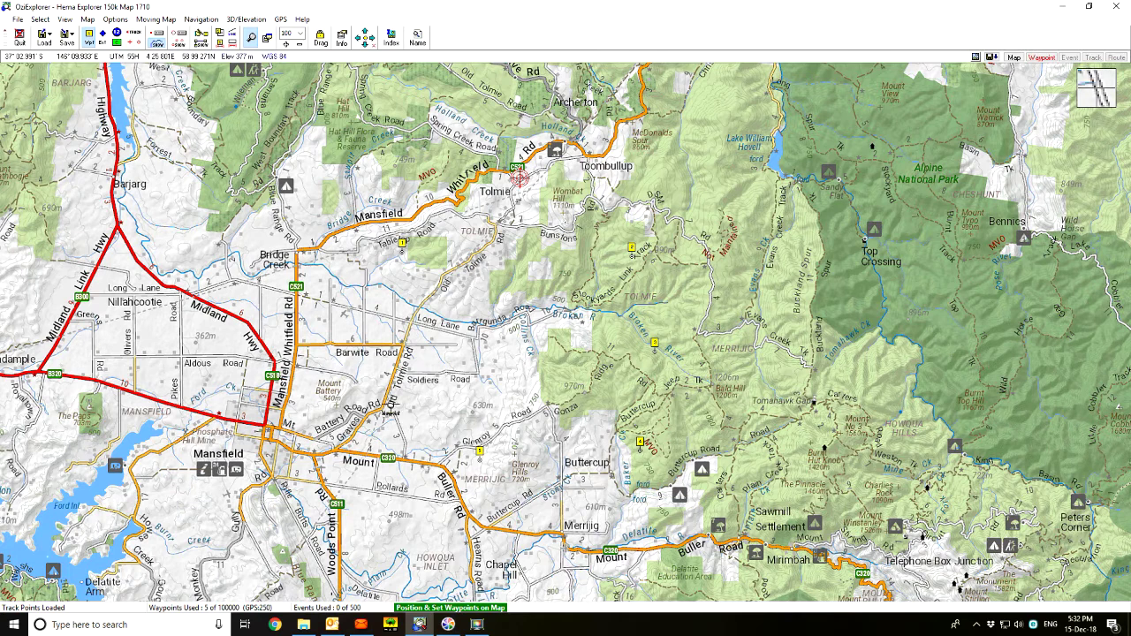
{"action": "left_click", "coordinate": [383, 341]}
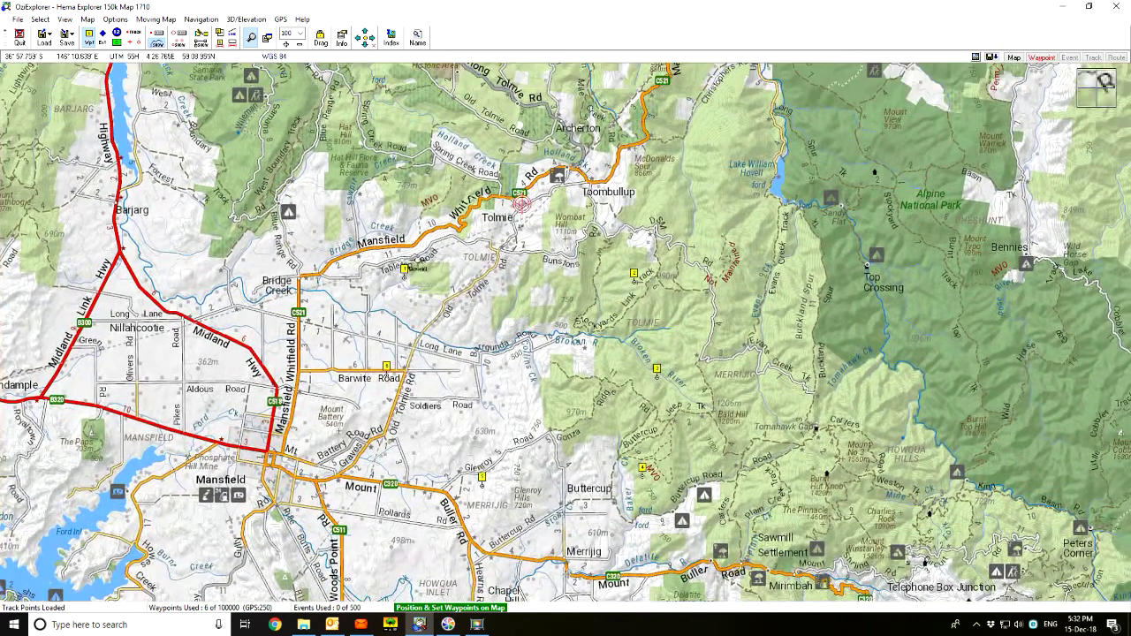
Open the waypoint list clear of the placed points and locate waypoints 1, 3 and 4 on the map from their entries.
{"action": "left_click", "coordinate": [221, 35]}
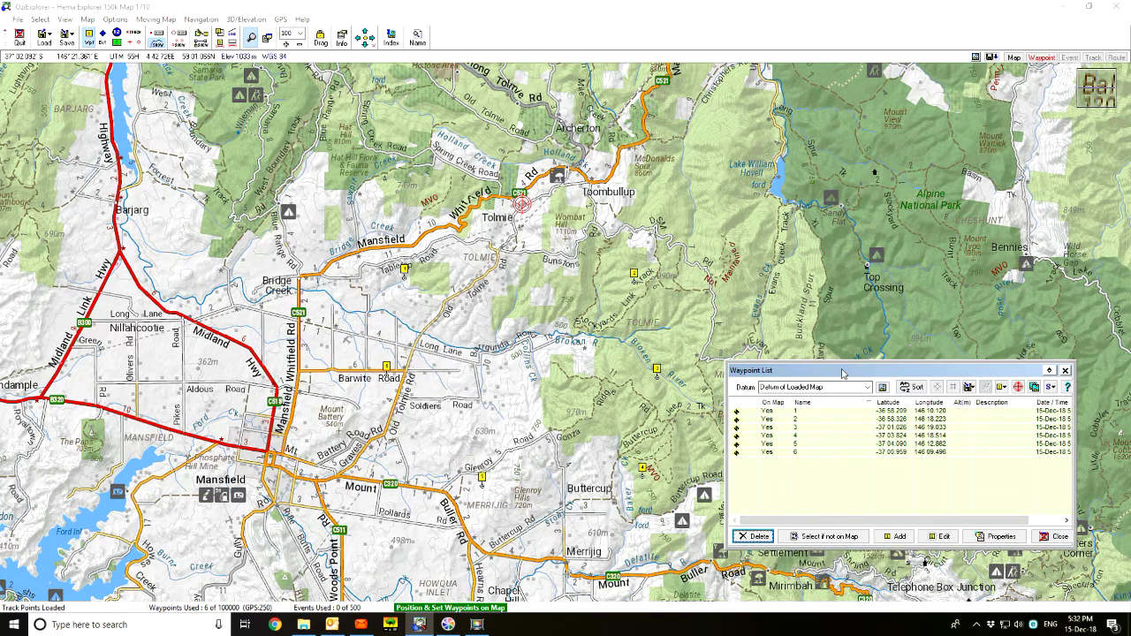
{"action": "left_click_drag", "start_coordinate": [843, 372], "coordinate": [820, 155]}
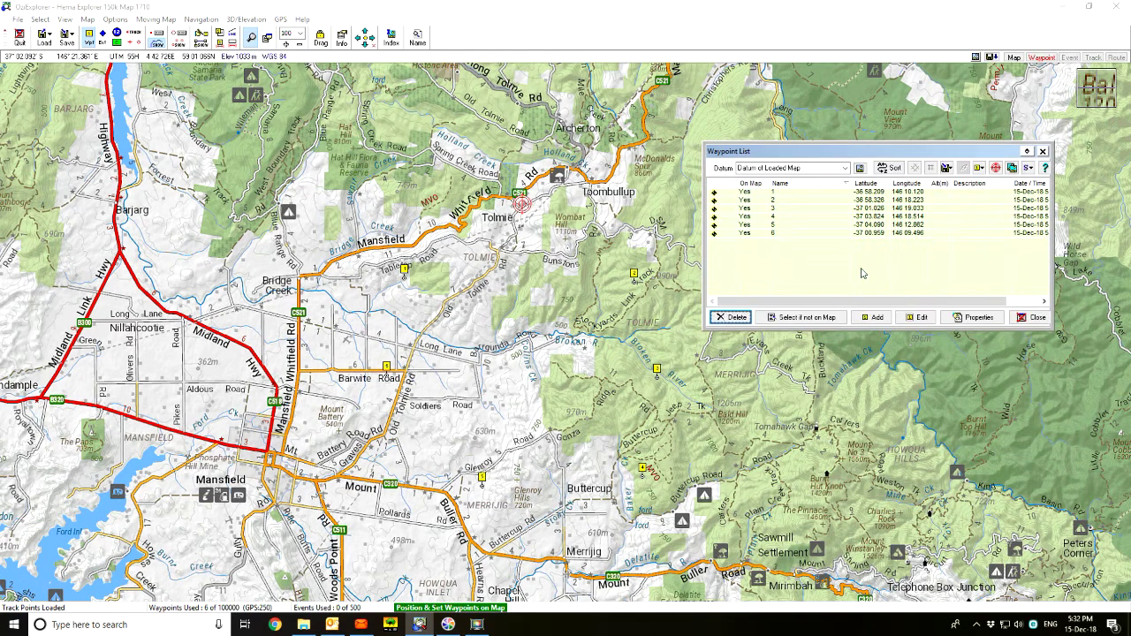
{"action": "left_click", "coordinate": [774, 193]}
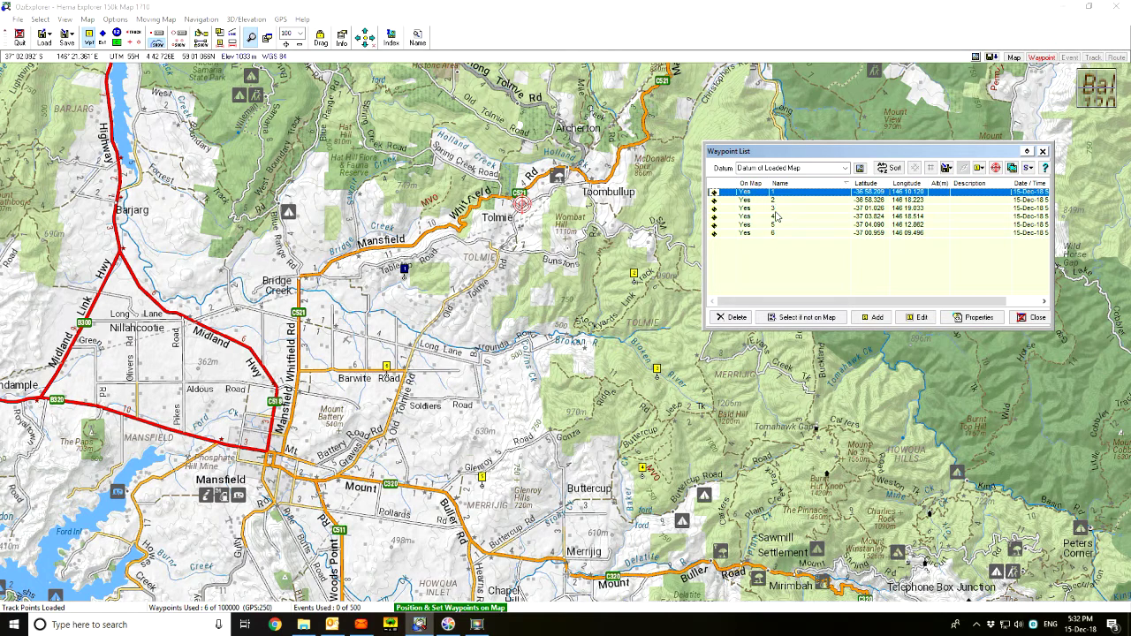
{"action": "left_click", "coordinate": [774, 210]}
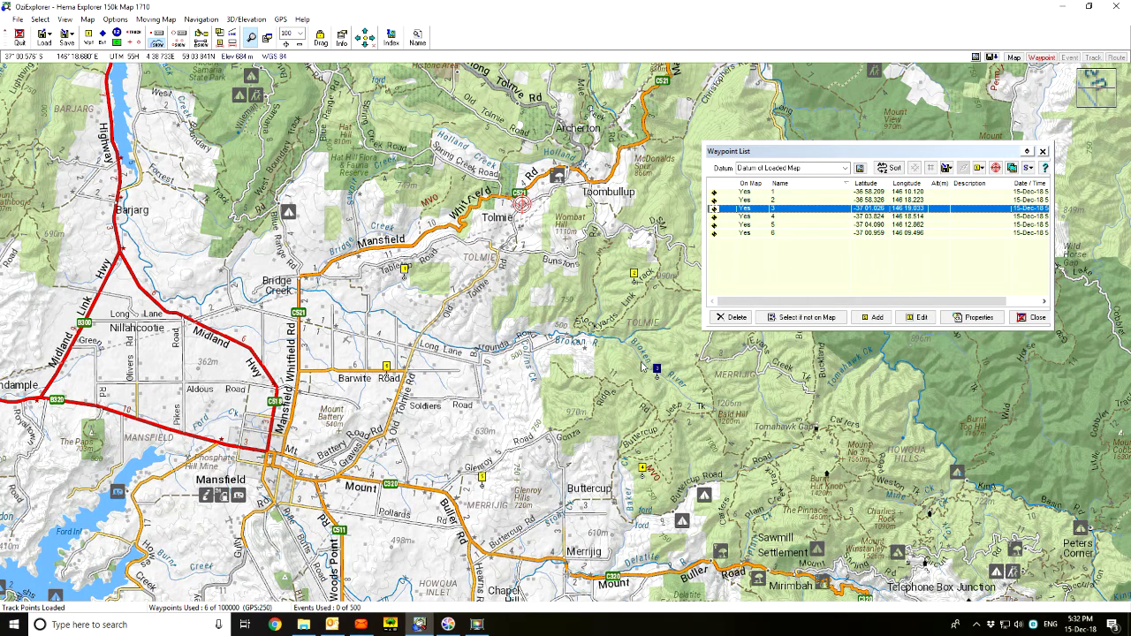
{"action": "left_click", "coordinate": [782, 216]}
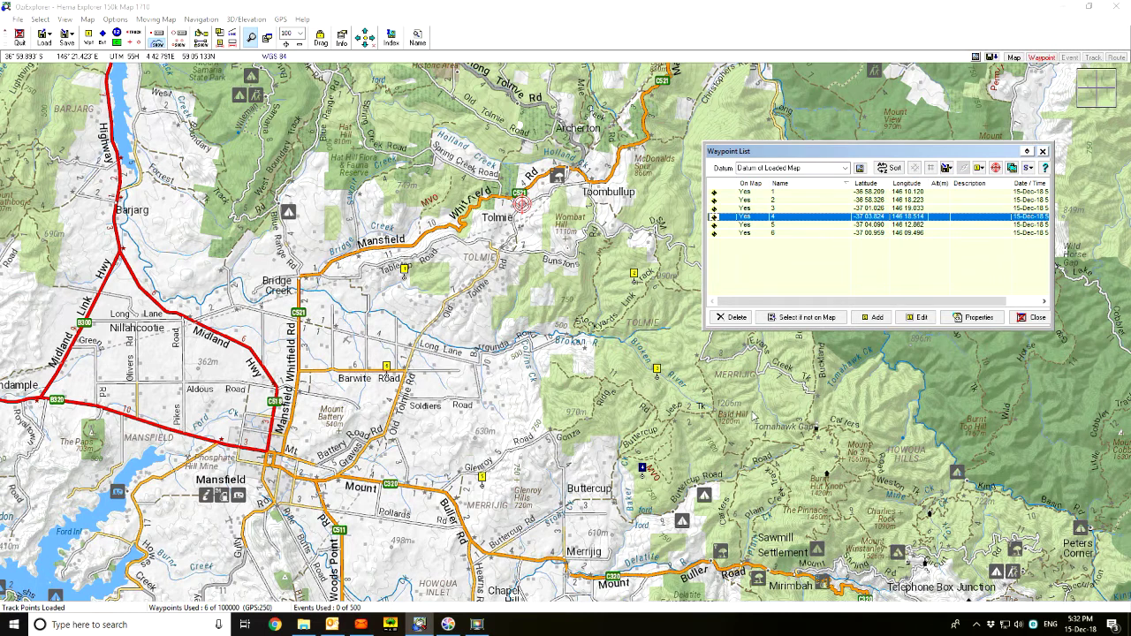
Centre the map on waypoint 4, keeping the surrounding waypoints in view.
{"action": "left_click", "coordinate": [996, 169]}
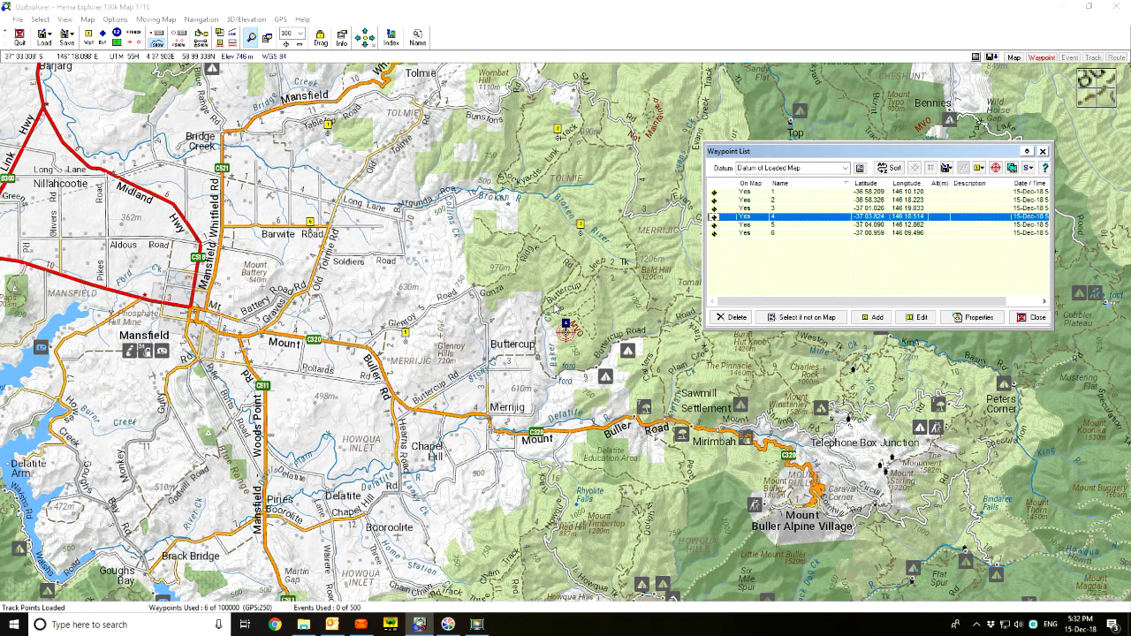
{"action": "left_click_drag", "start_coordinate": [507, 240], "coordinate": [457, 323]}
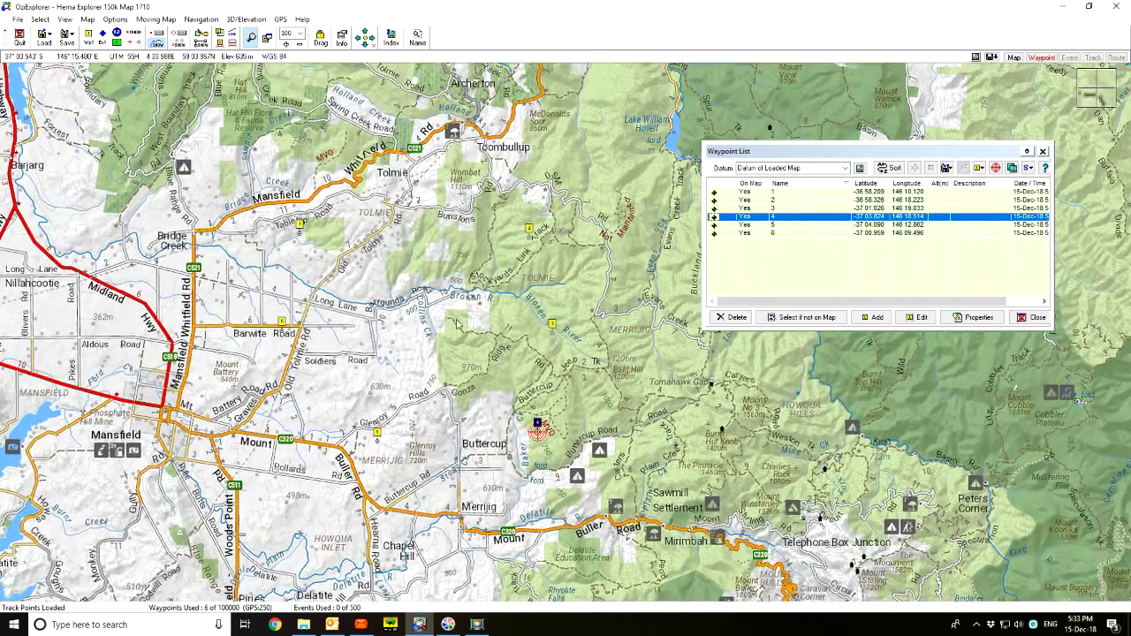
{"action": "left_click_drag", "start_coordinate": [484, 372], "coordinate": [447, 361]}
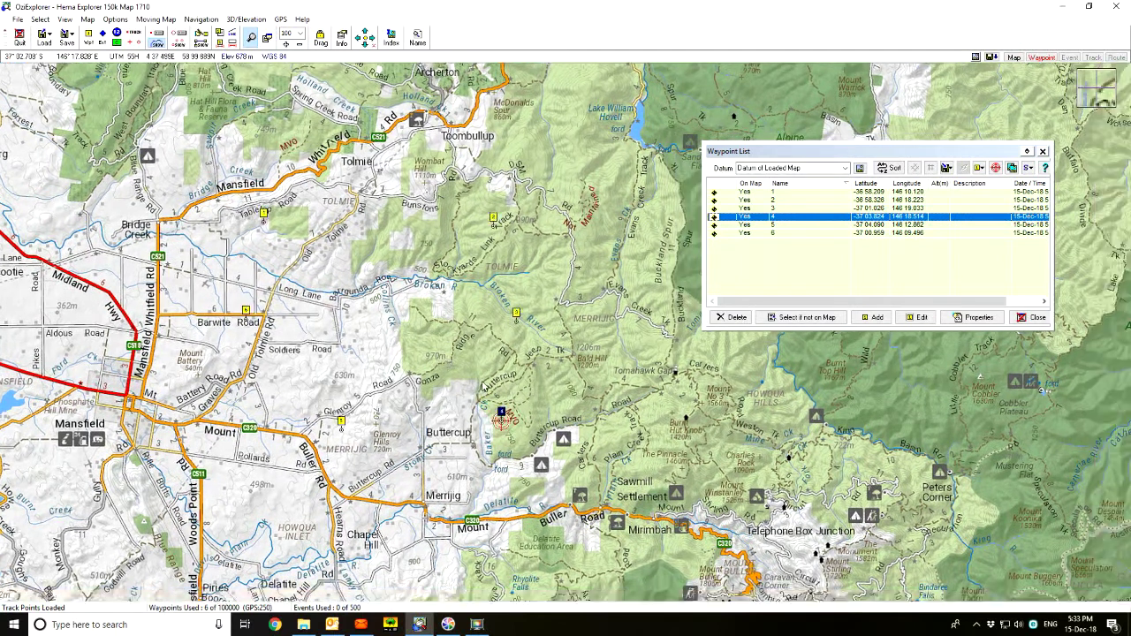
Increase the label font size of waypoint 4 in its properties and save the change.
{"action": "double_click", "coordinate": [786, 222]}
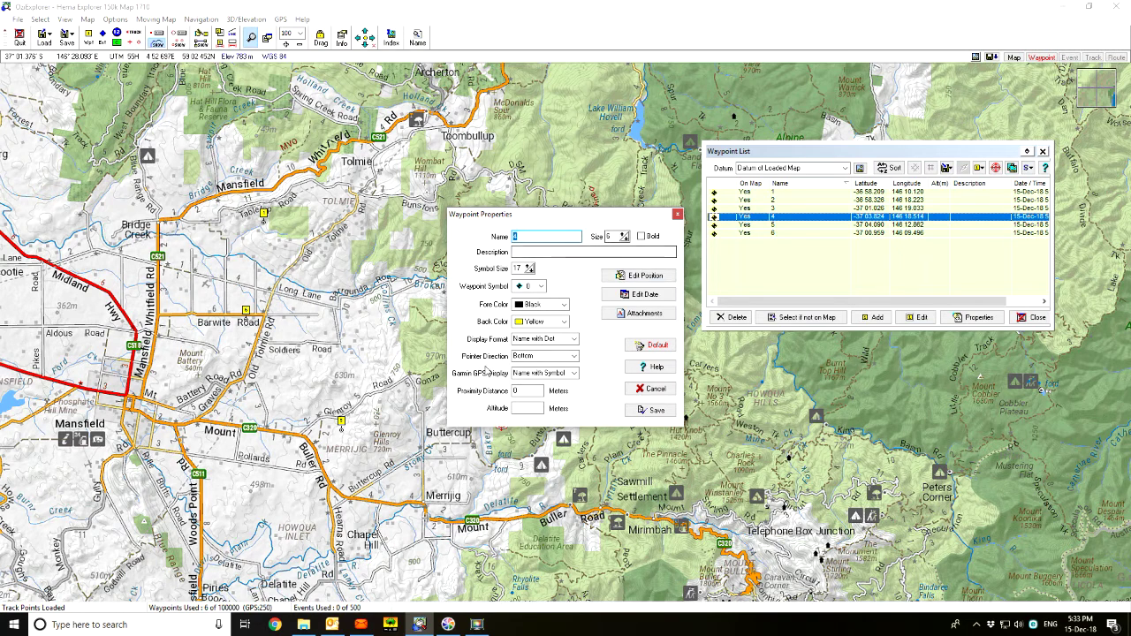
{"action": "left_click", "coordinate": [624, 236]}
{"action": "left_click", "coordinate": [656, 410]}
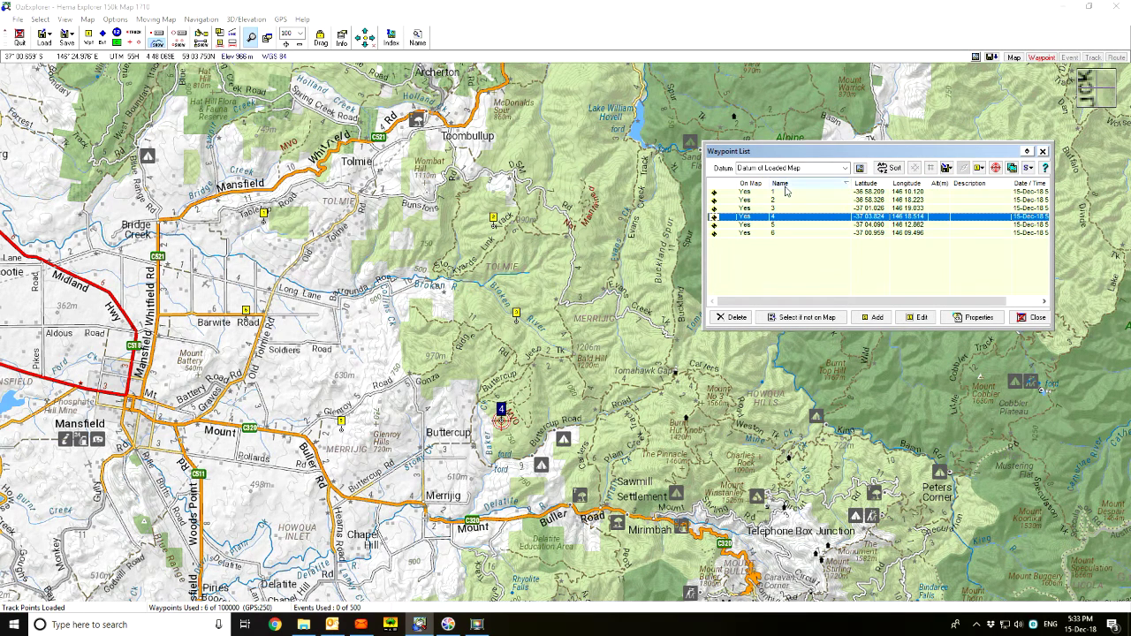
Select all waypoints in the list, apply a larger font size to them together, and close the list.
{"action": "left_click", "coordinate": [781, 194]}
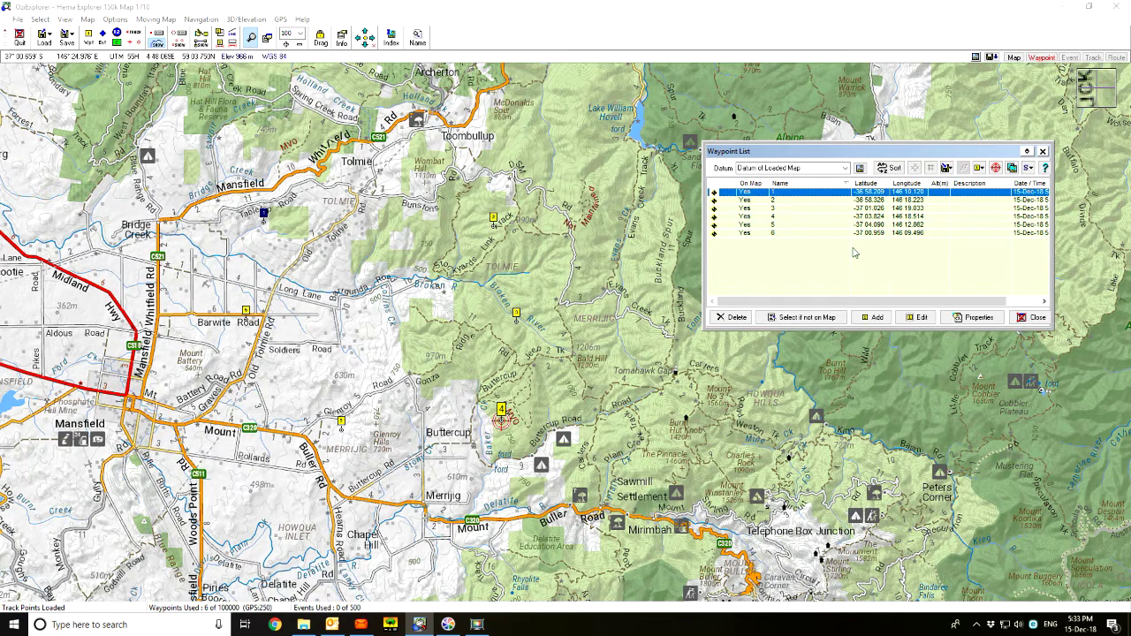
{"action": "left_click", "coordinate": [1029, 168]}
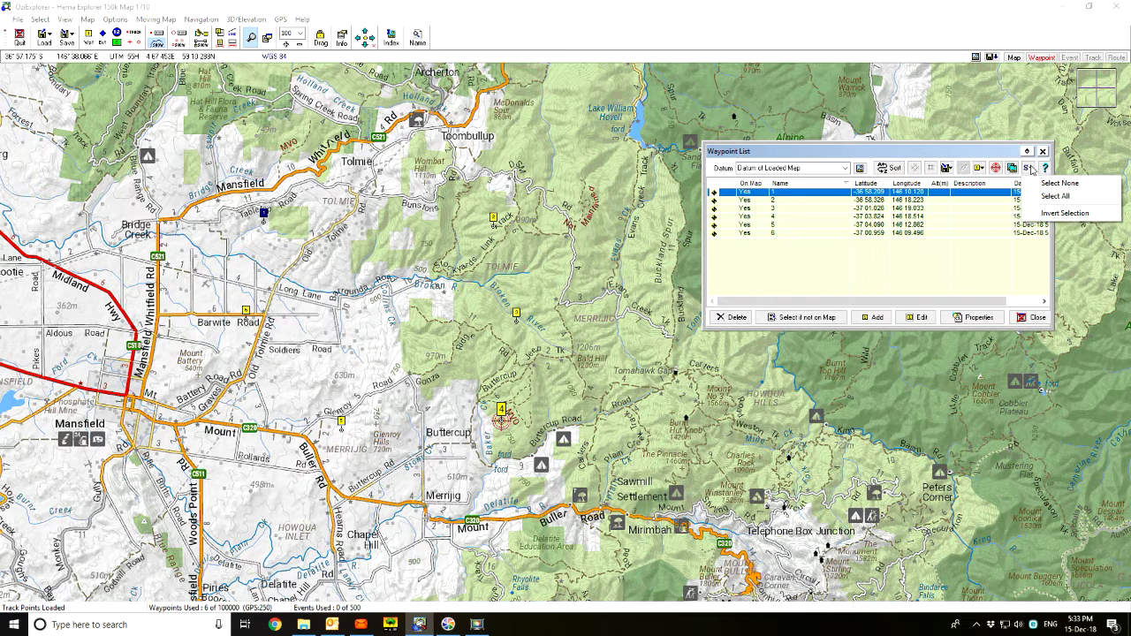
{"action": "left_click", "coordinate": [1055, 196]}
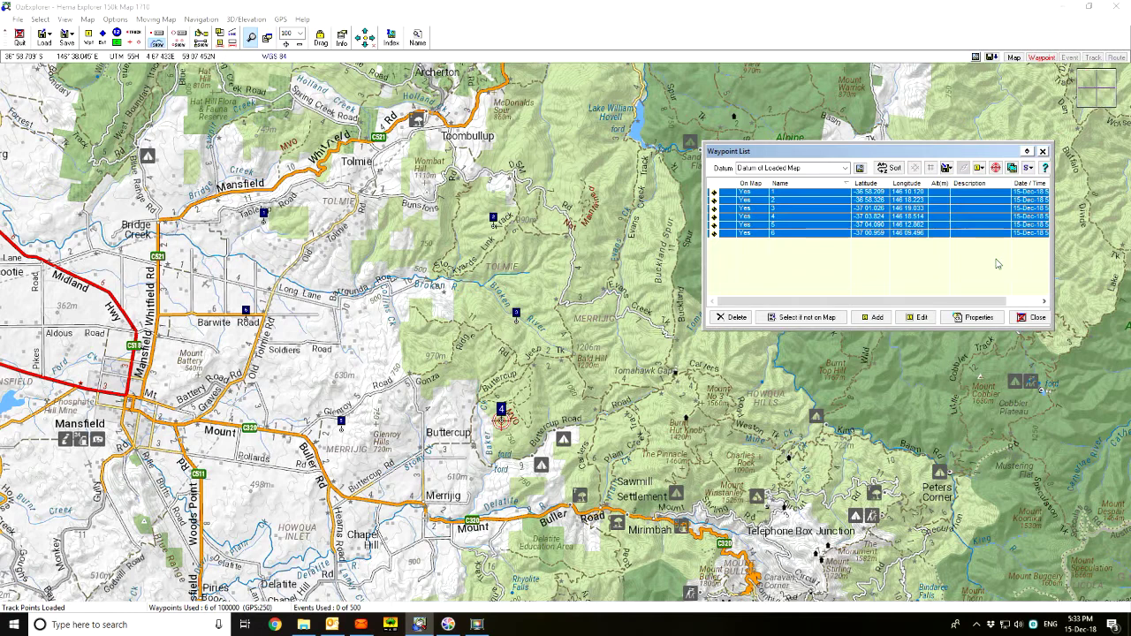
{"action": "left_click", "coordinate": [981, 170]}
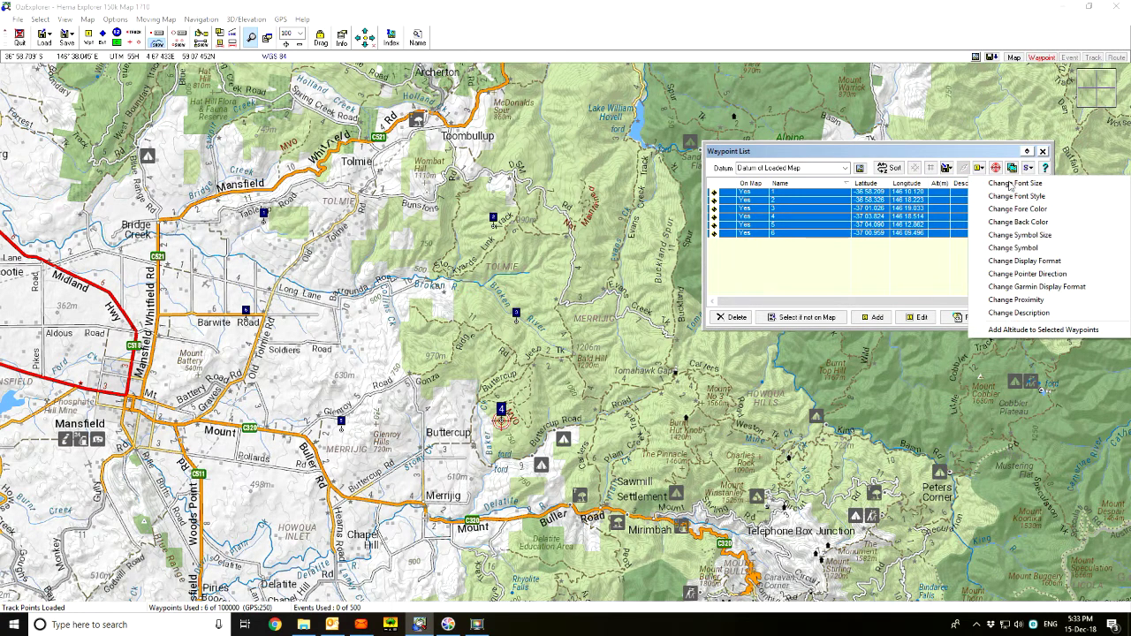
{"action": "left_click", "coordinate": [1013, 184]}
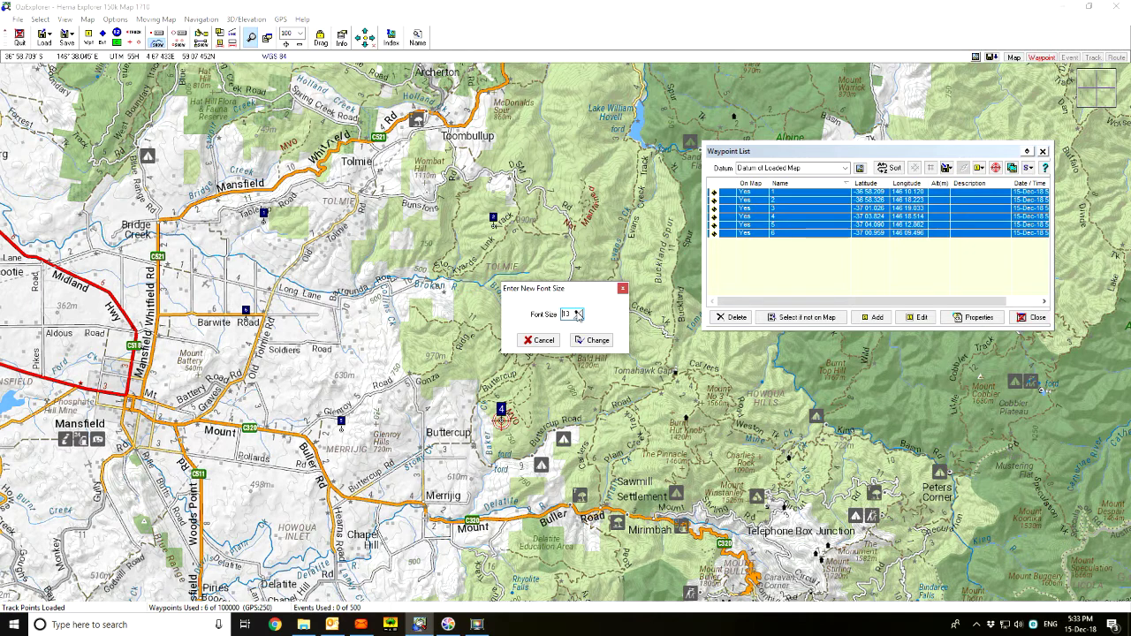
{"action": "left_click", "coordinate": [577, 313]}
{"action": "left_click", "coordinate": [592, 340]}
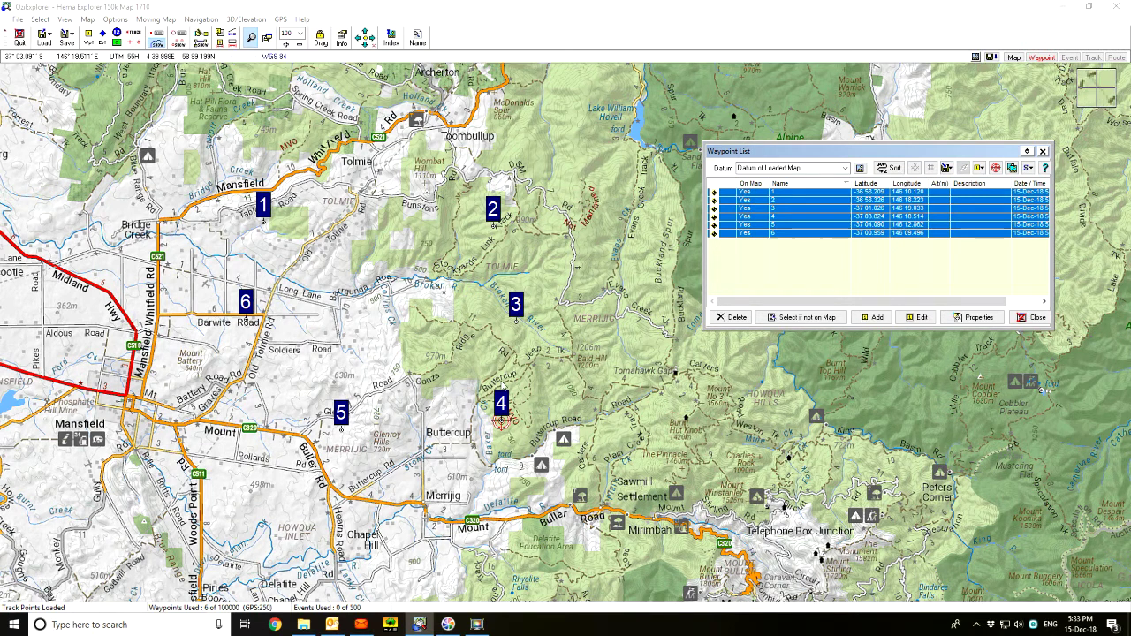
{"action": "left_click", "coordinate": [1034, 317]}
Examine how the six enlarged waypoint labels appear at different map scales, from a 10% overview back to 70%.
{"action": "left_click_drag", "start_coordinate": [670, 356], "coordinate": [807, 353]}
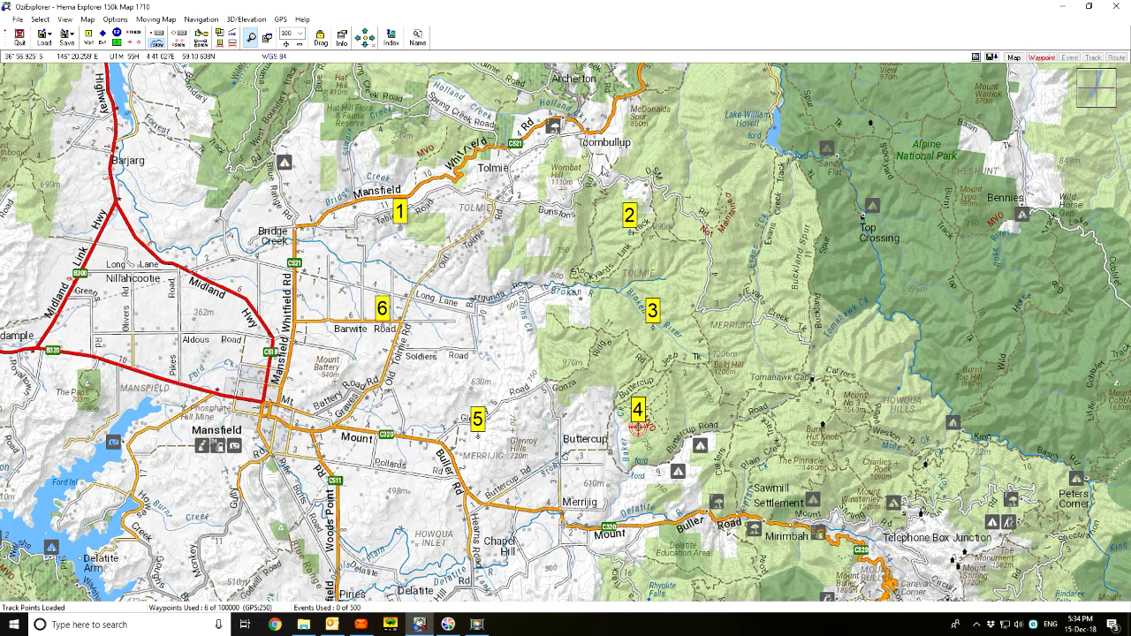
{"action": "scroll", "coordinate": [598, 351], "scroll_direction": "down", "scroll_amount": 1}
{"action": "scroll", "coordinate": [597, 351], "scroll_direction": "down", "scroll_amount": 2}
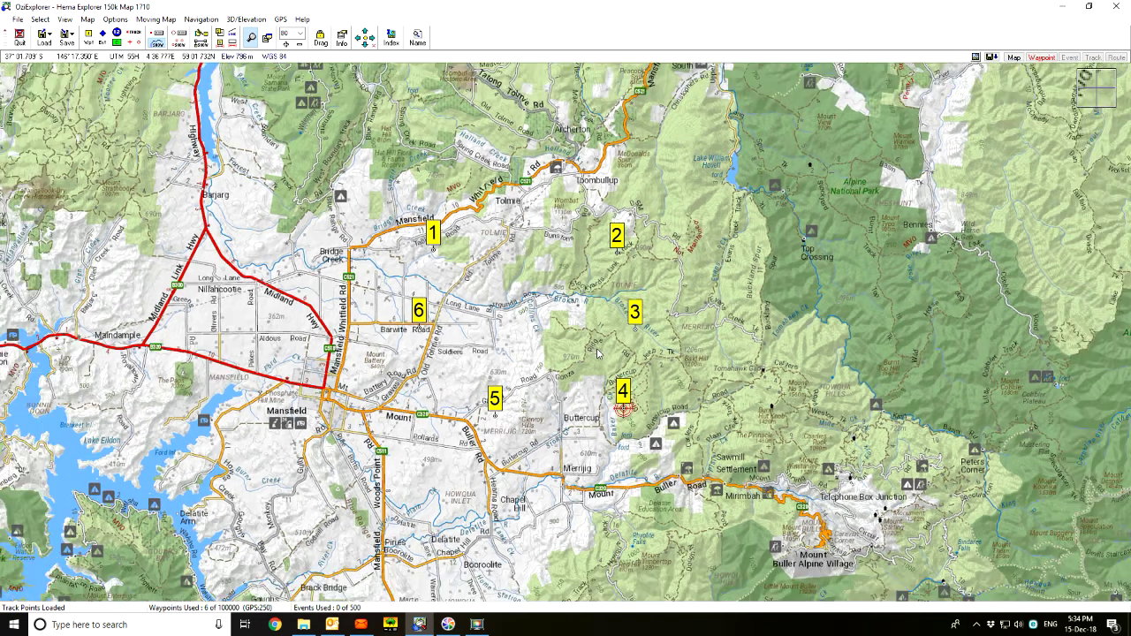
{"action": "scroll", "coordinate": [589, 357], "scroll_direction": "down", "scroll_amount": 2}
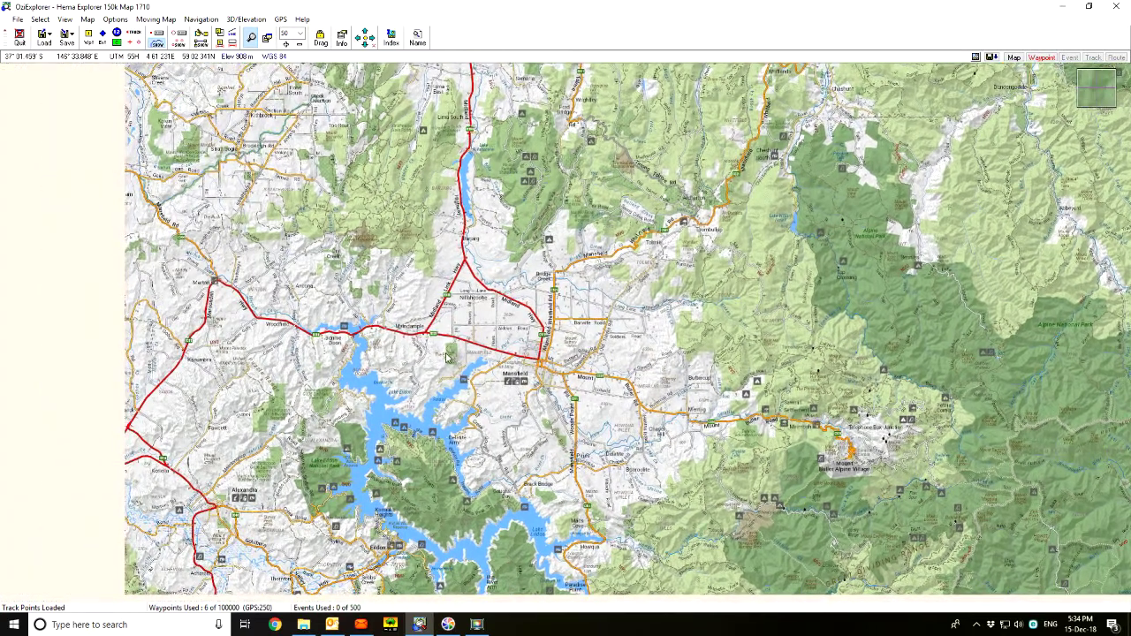
{"action": "left_click_drag", "start_coordinate": [447, 356], "coordinate": [571, 365]}
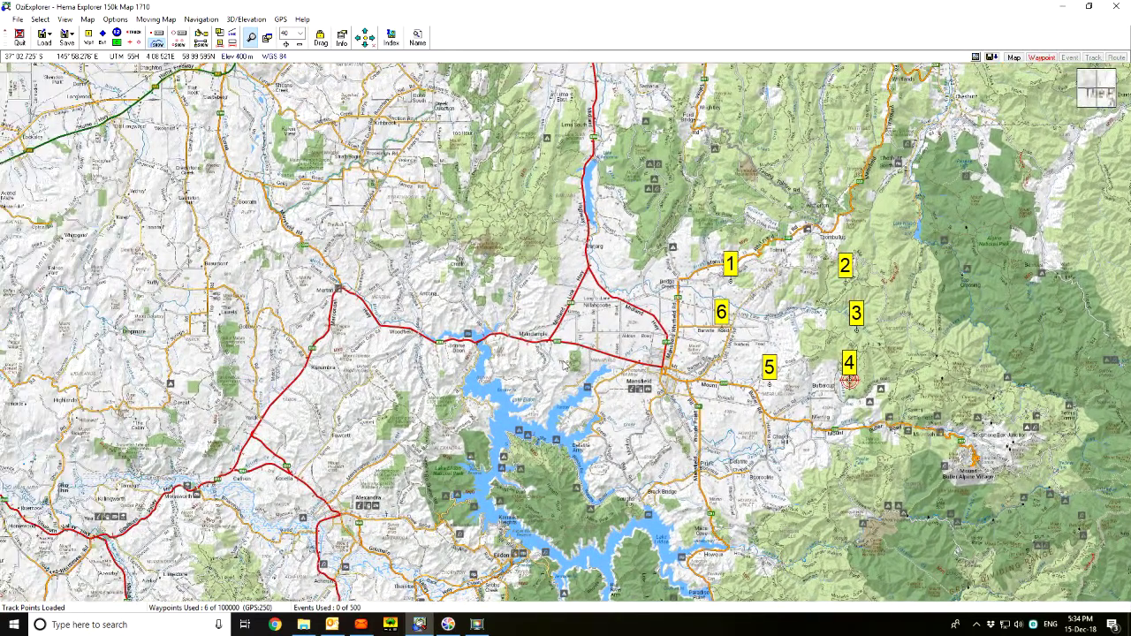
{"action": "scroll", "coordinate": [573, 361], "scroll_direction": "down", "scroll_amount": 1}
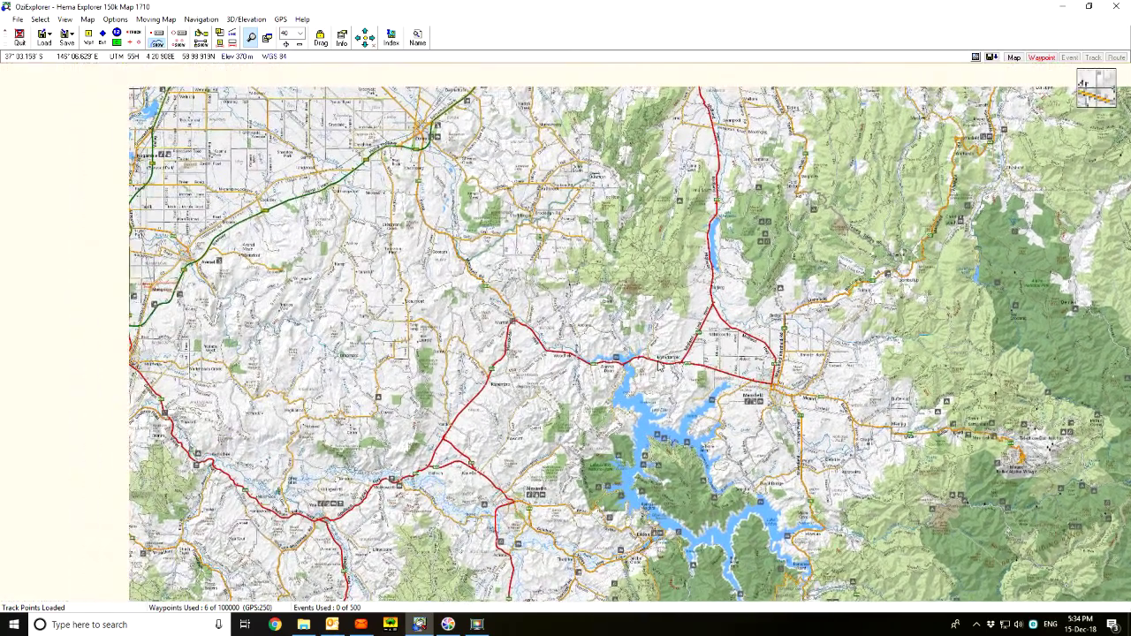
{"action": "left_click_drag", "start_coordinate": [631, 368], "coordinate": [726, 363]}
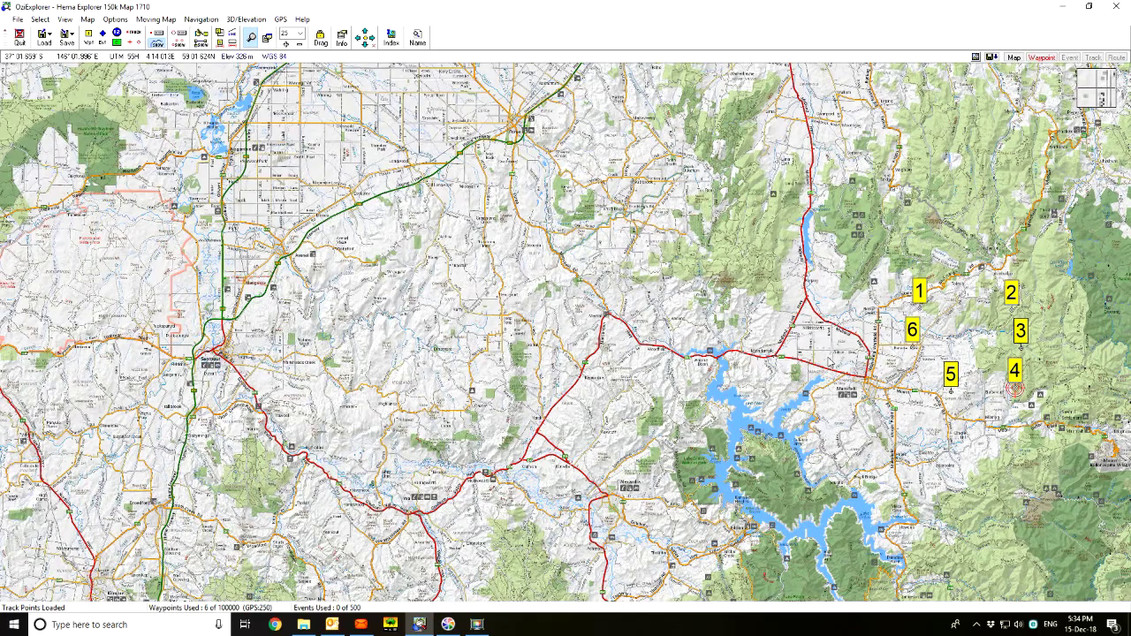
{"action": "scroll", "coordinate": [831, 363], "scroll_direction": "down", "scroll_amount": 1}
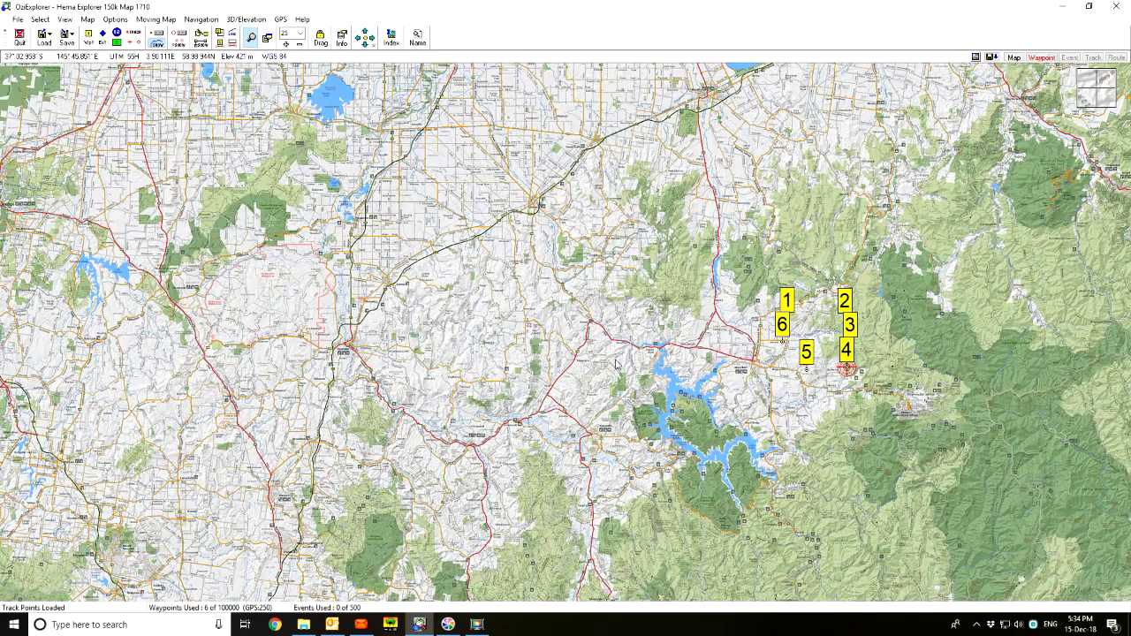
{"action": "left_click_drag", "start_coordinate": [617, 364], "coordinate": [689, 344]}
{"action": "scroll", "coordinate": [680, 353], "scroll_direction": "down", "scroll_amount": 1}
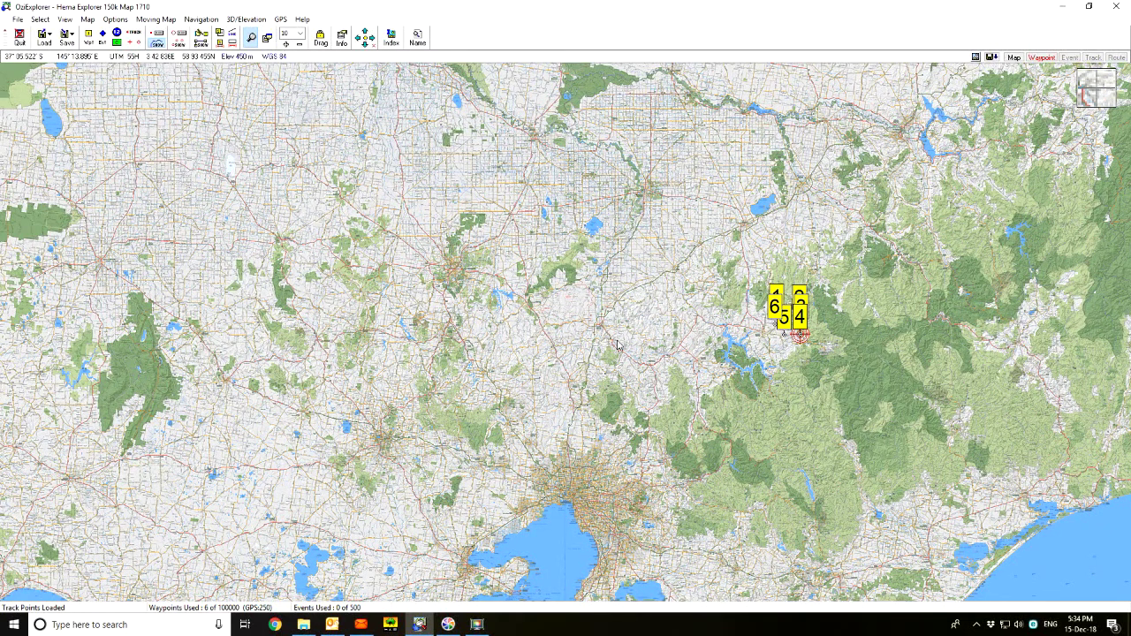
{"action": "scroll", "coordinate": [674, 342], "scroll_direction": "up", "scroll_amount": 2}
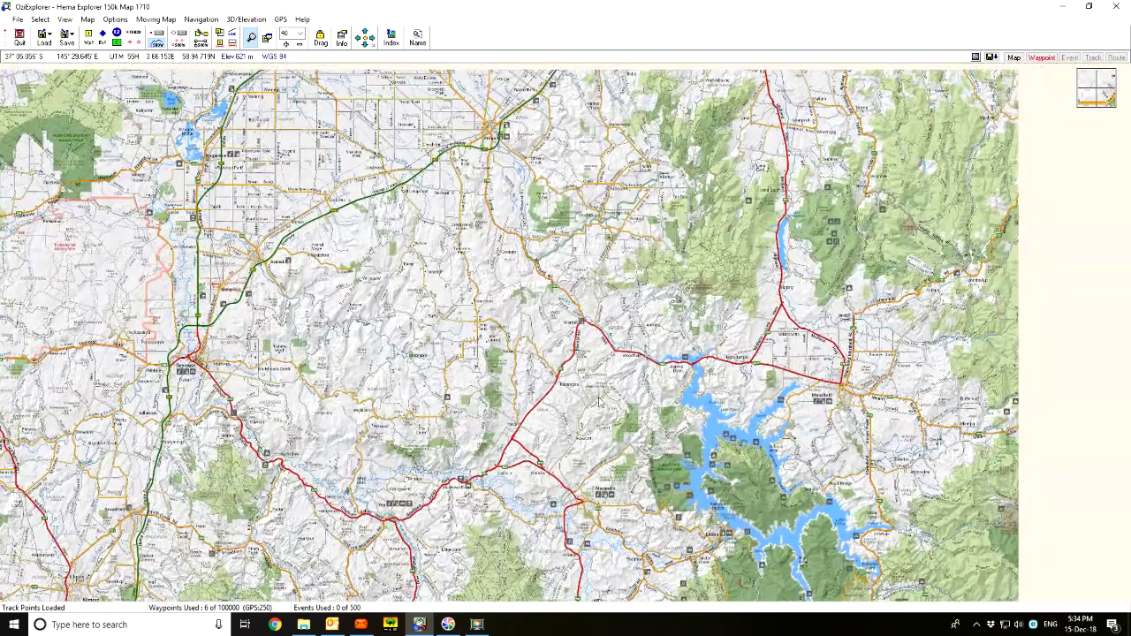
{"action": "scroll", "coordinate": [695, 424], "scroll_direction": "up", "scroll_amount": 1}
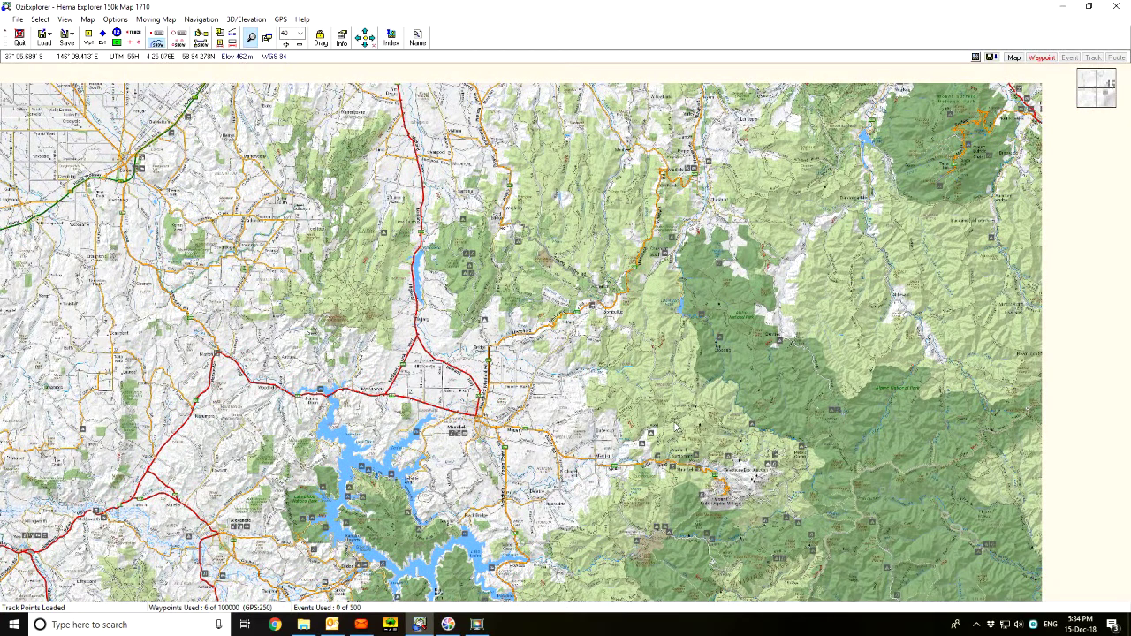
{"action": "scroll", "coordinate": [696, 347], "scroll_direction": "up", "scroll_amount": 1}
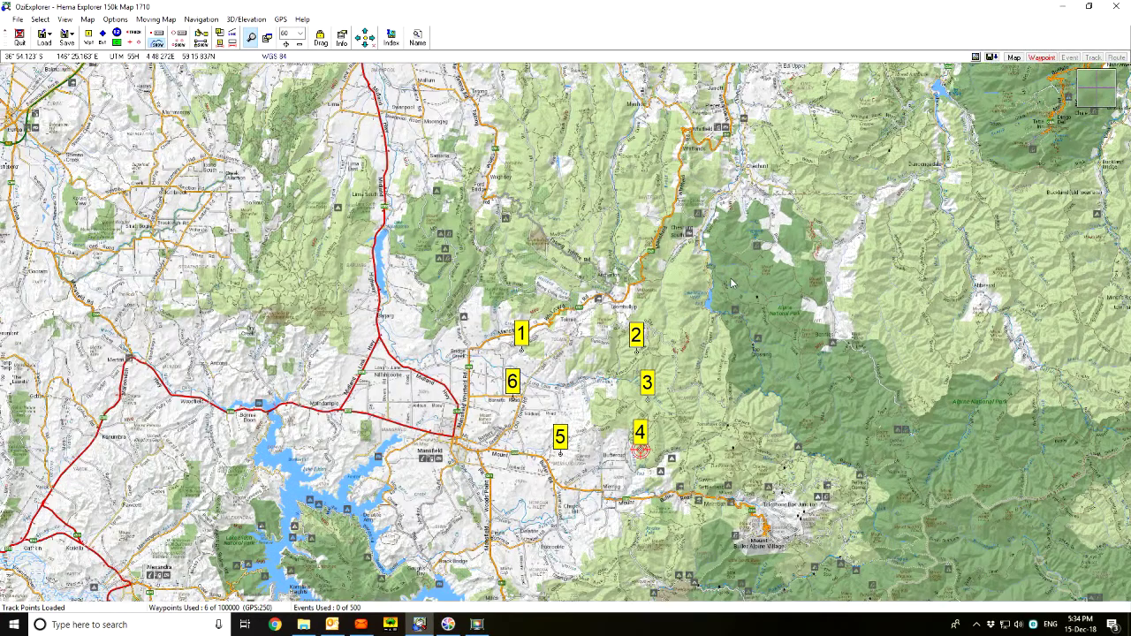
{"action": "scroll", "coordinate": [735, 283], "scroll_direction": "up", "scroll_amount": 1}
{"action": "scroll", "coordinate": [672, 278], "scroll_direction": "up", "scroll_amount": 1}
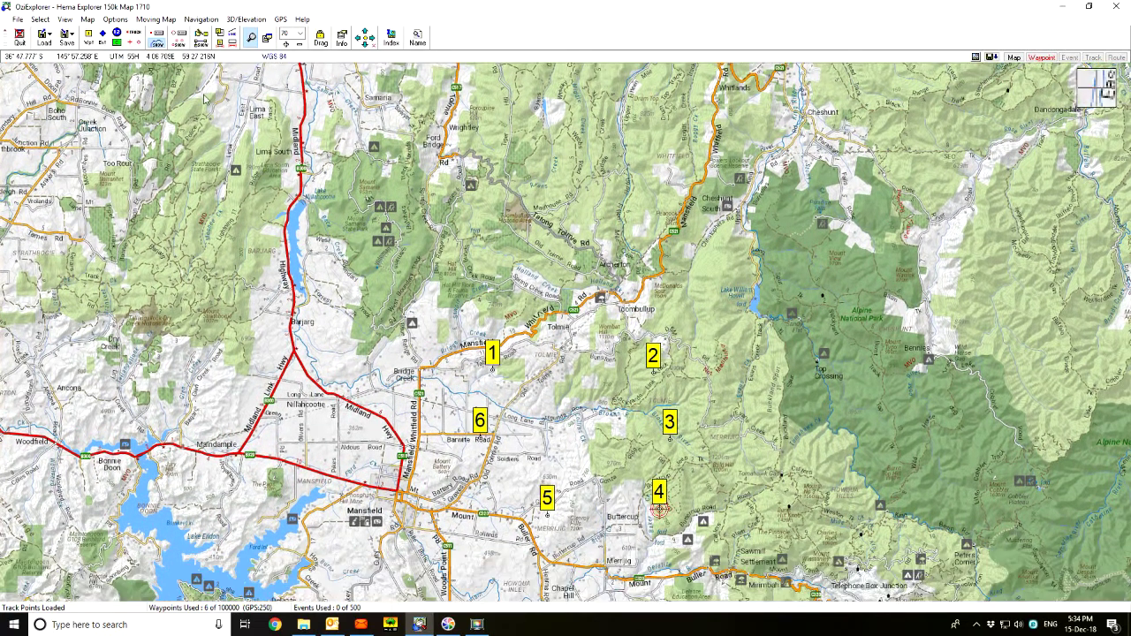
Clear all waypoints from the map without saving the changed waypoint file.
{"action": "left_click", "coordinate": [88, 20]}
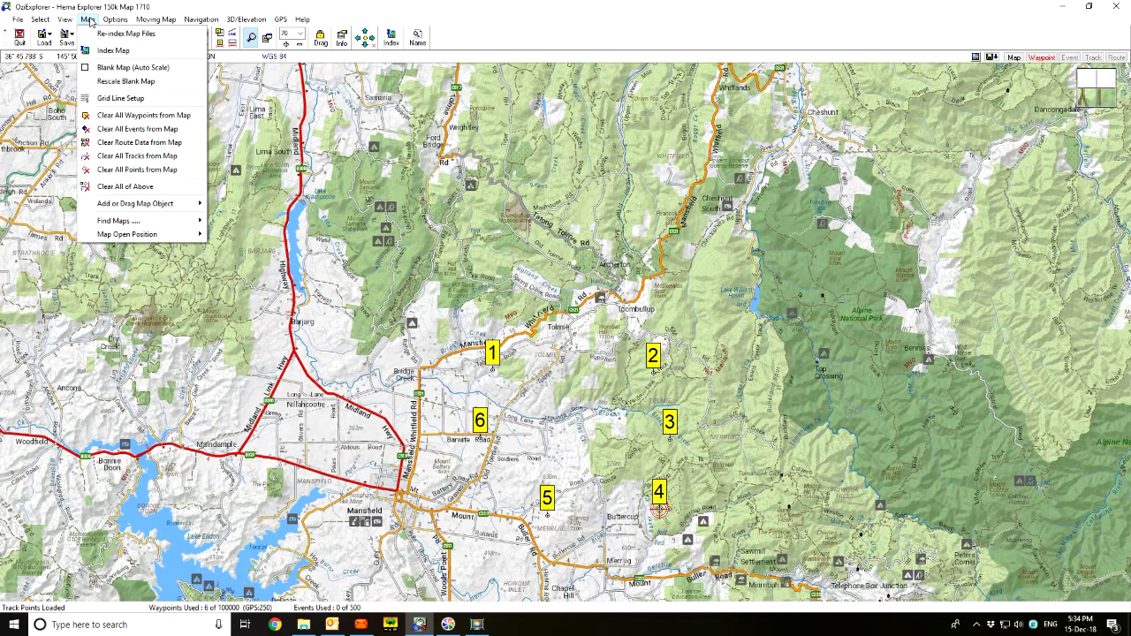
{"action": "left_click", "coordinate": [144, 116]}
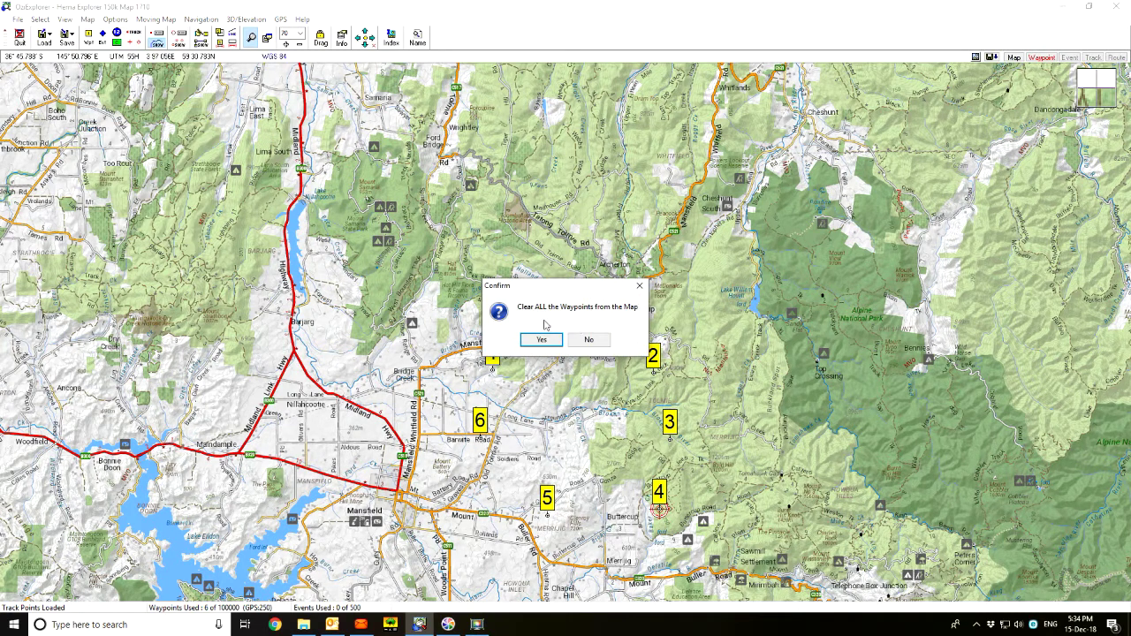
{"action": "left_click", "coordinate": [547, 344]}
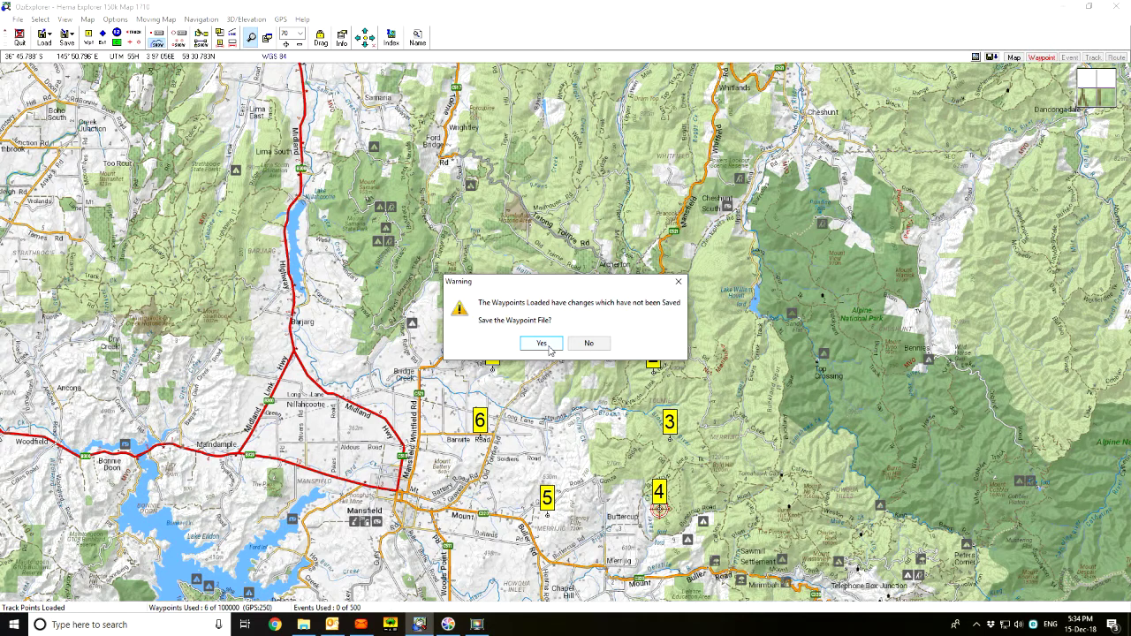
{"action": "left_click", "coordinate": [583, 344]}
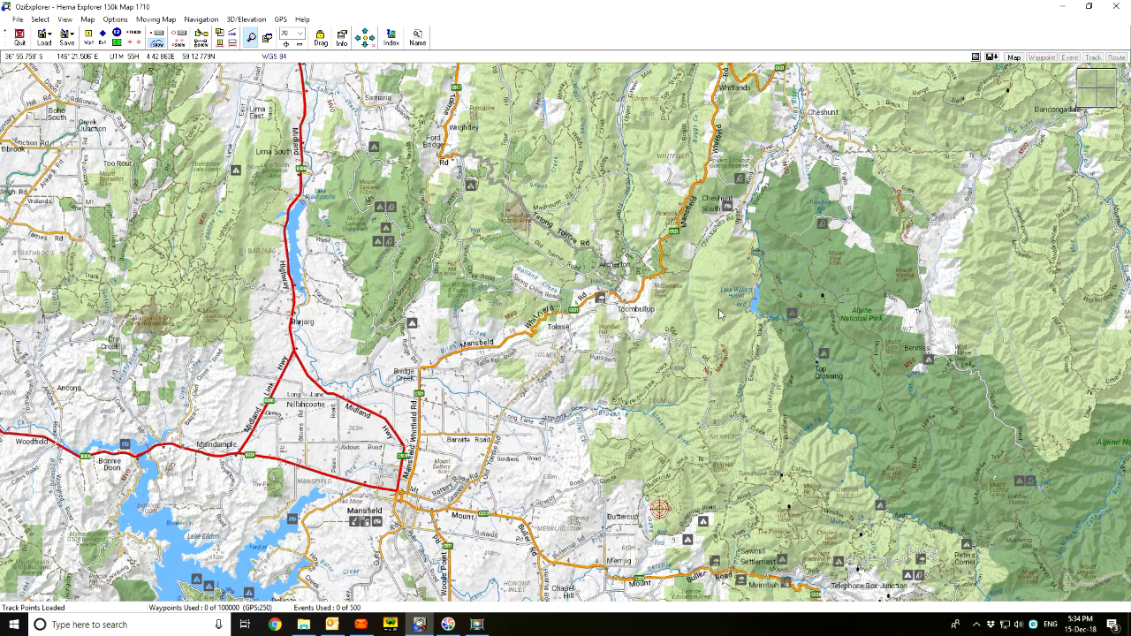
Load the track file "Tolmie to Will Hovell and Tomahawk.plt" from the Data folder onto the map.
{"action": "left_click_drag", "start_coordinate": [670, 348], "coordinate": [693, 306]}
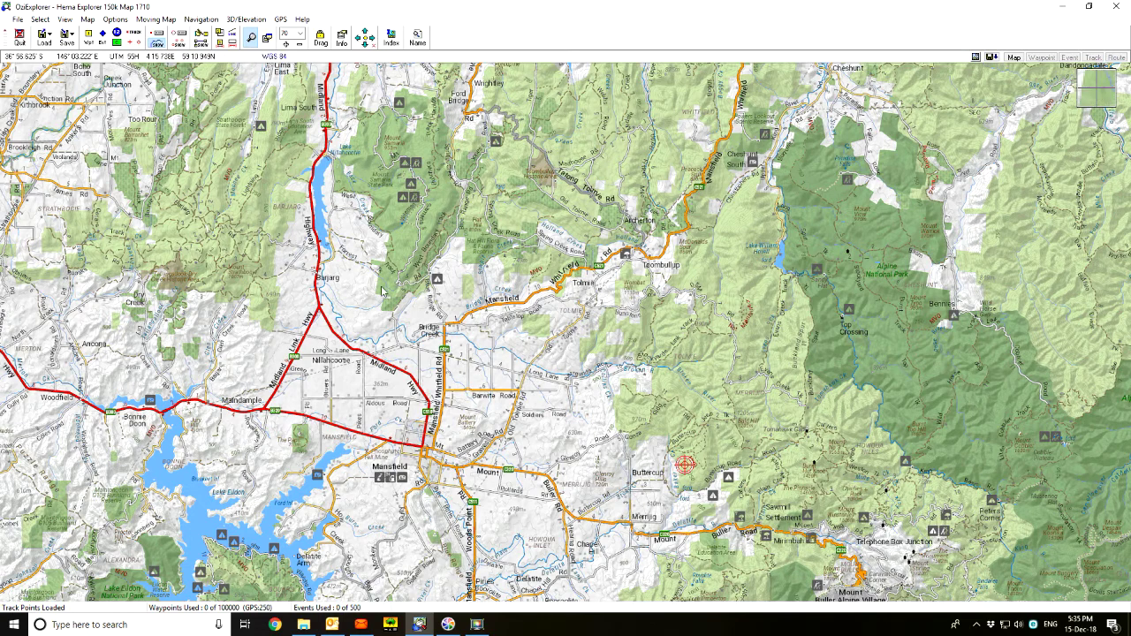
{"action": "left_click", "coordinate": [18, 20]}
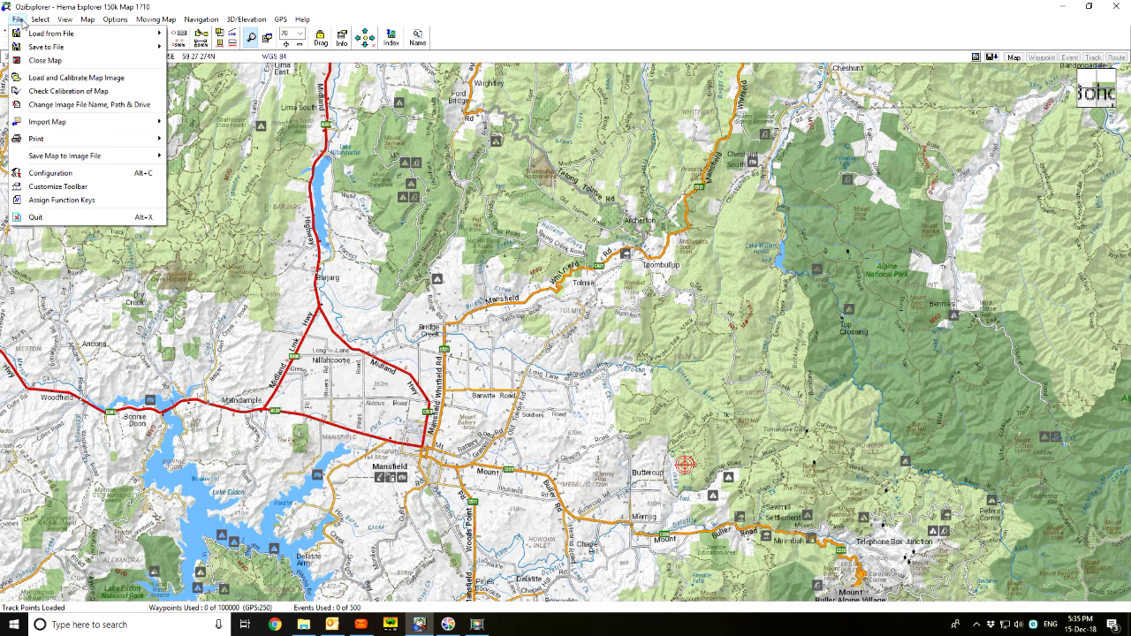
{"action": "left_click", "coordinate": [40, 19]}
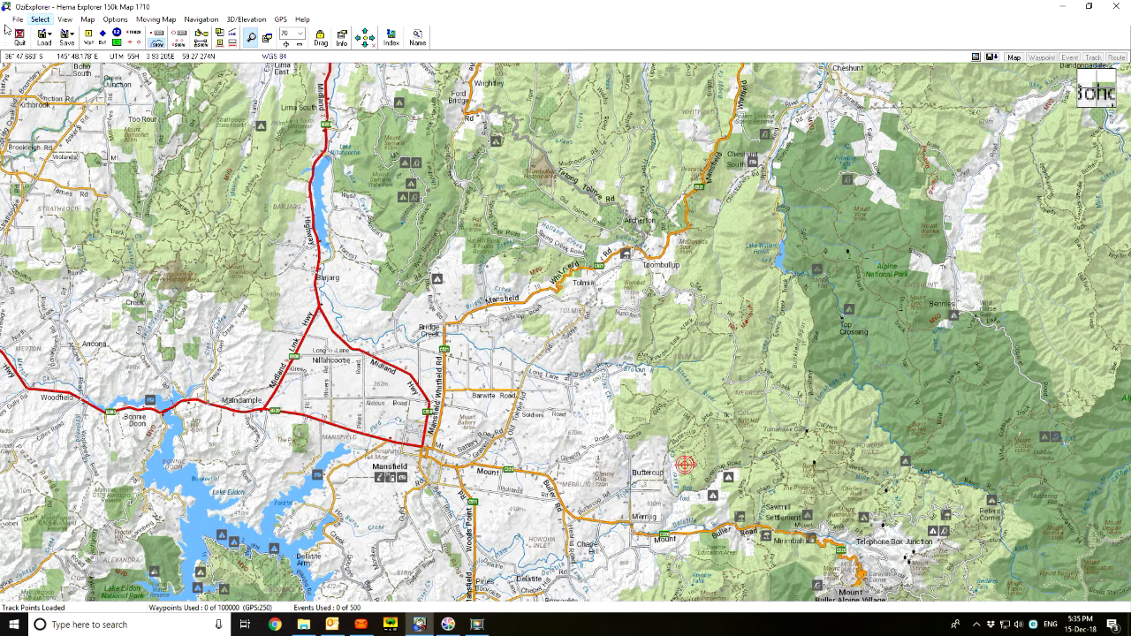
{"action": "left_click", "coordinate": [17, 19]}
{"action": "mouse_move", "coordinate": [31, 33]}
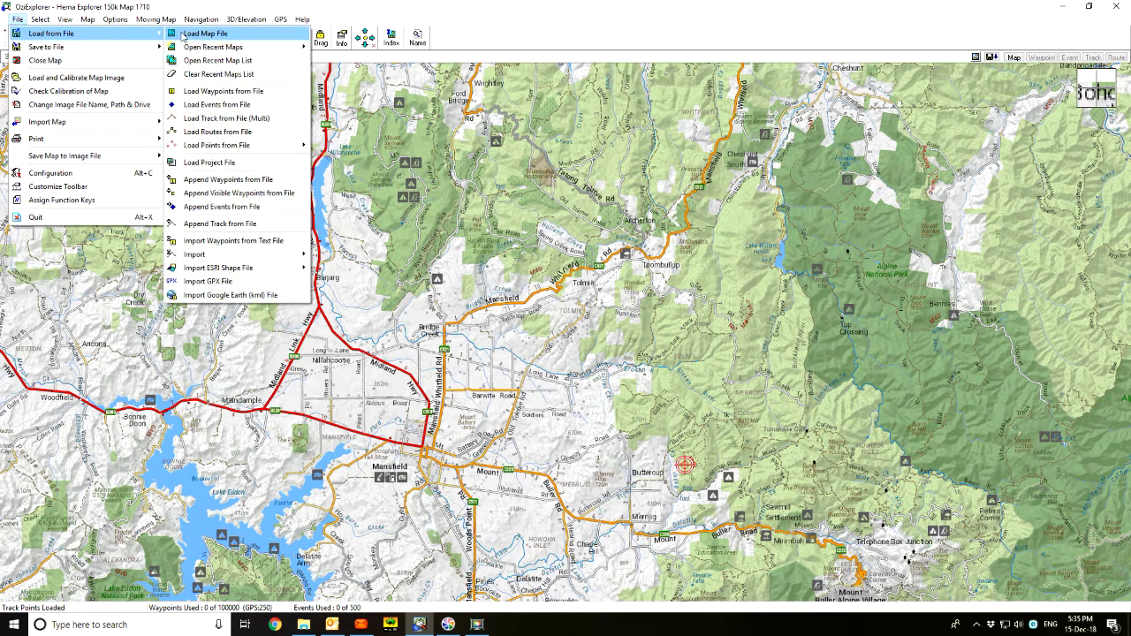
{"action": "left_click", "coordinate": [221, 120]}
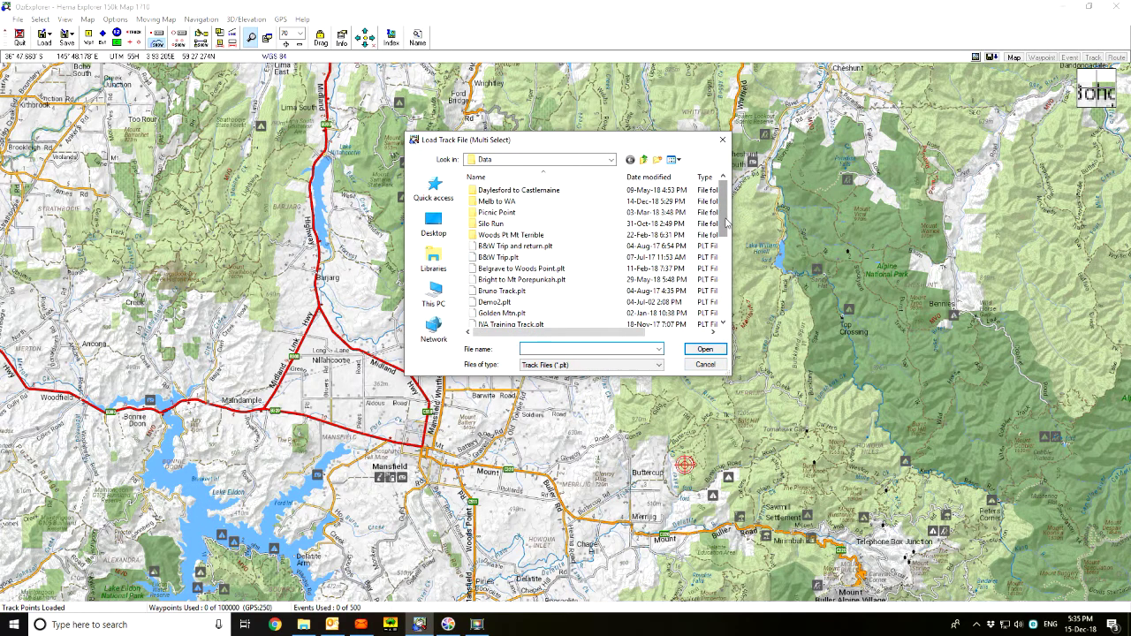
{"action": "left_click_drag", "start_coordinate": [726, 222], "coordinate": [725, 280]}
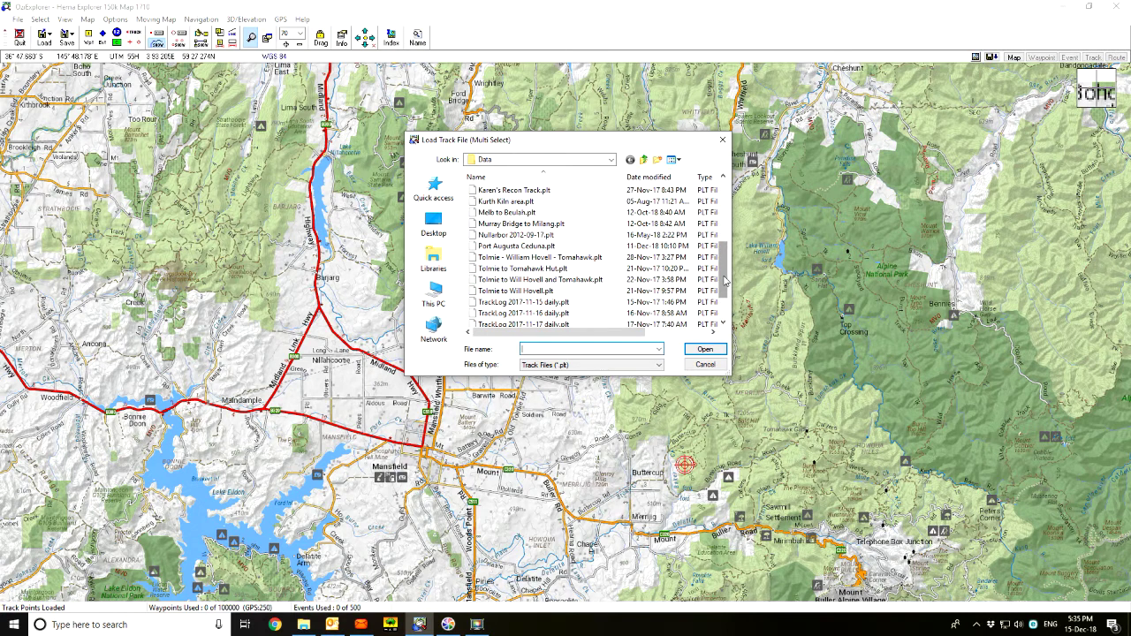
{"action": "left_click_drag", "start_coordinate": [723, 267], "coordinate": [723, 271]}
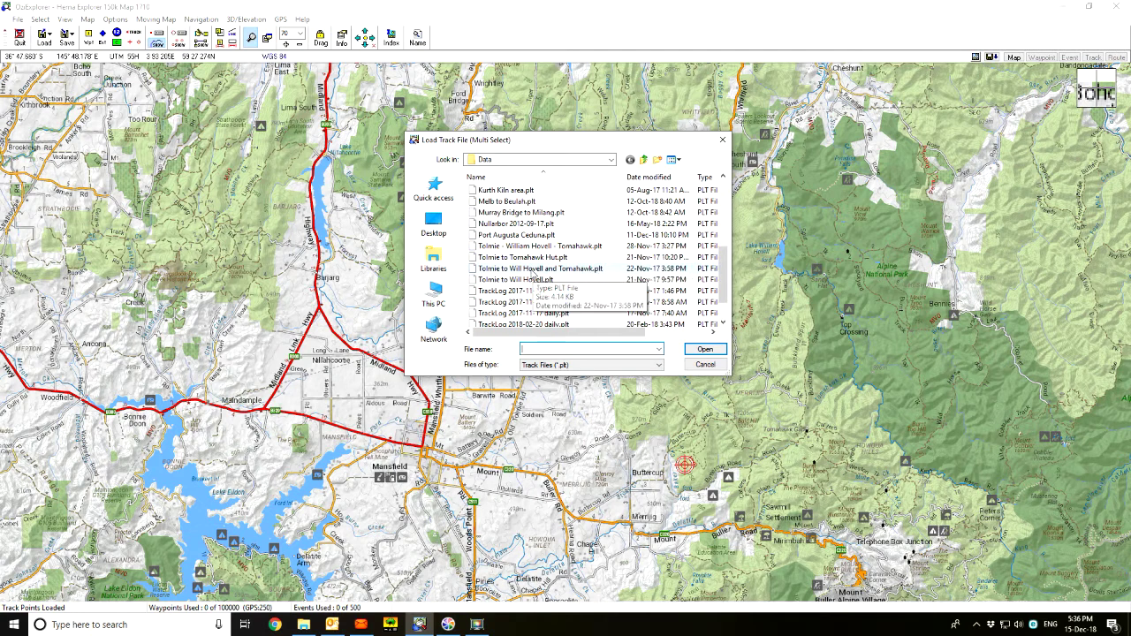
{"action": "double_click", "coordinate": [539, 269]}
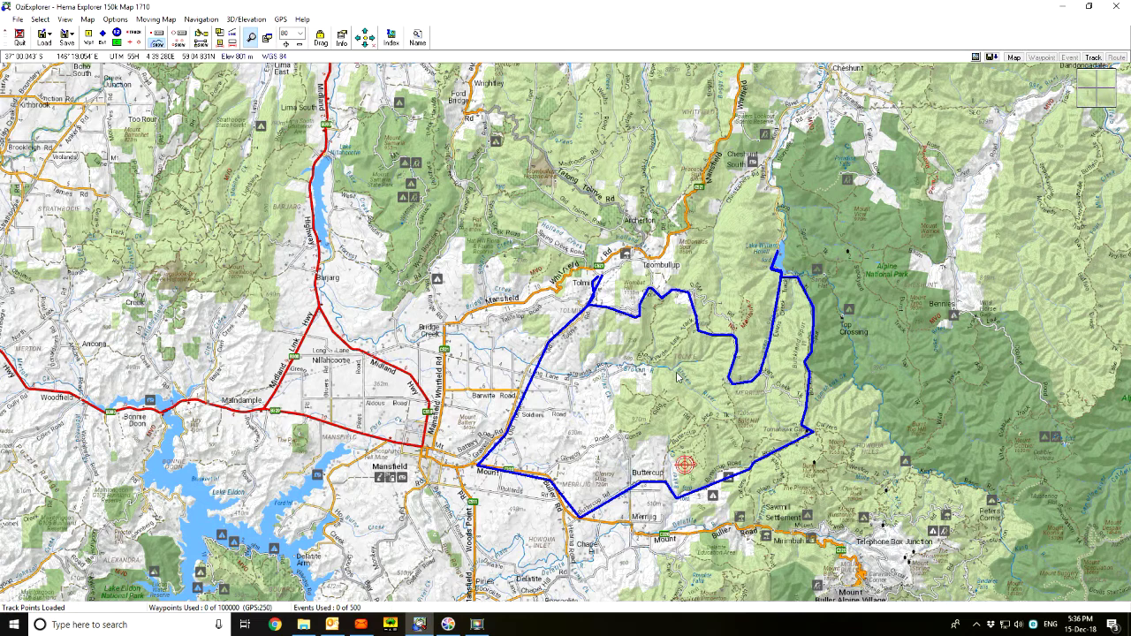
Show the track list, set the loaded track's line colour to yellow in its properties, and close the properties.
{"action": "scroll", "coordinate": [663, 380], "scroll_direction": "up", "scroll_amount": 2}
{"action": "scroll", "coordinate": [658, 367], "scroll_direction": "up", "scroll_amount": 4}
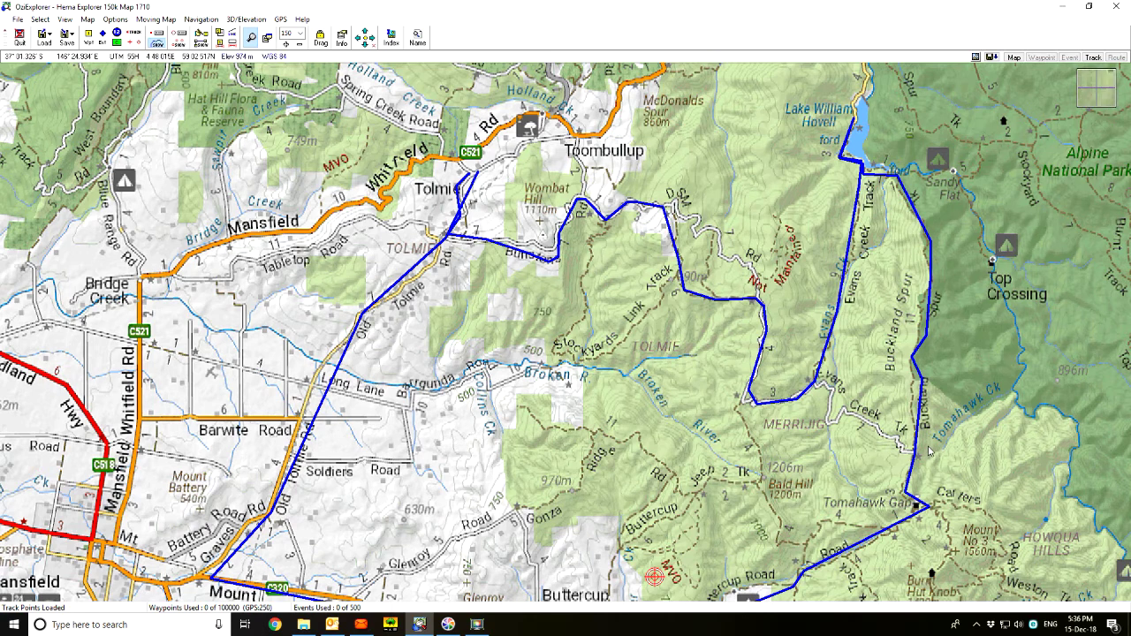
{"action": "scroll", "coordinate": [656, 376], "scroll_direction": "down", "scroll_amount": 1}
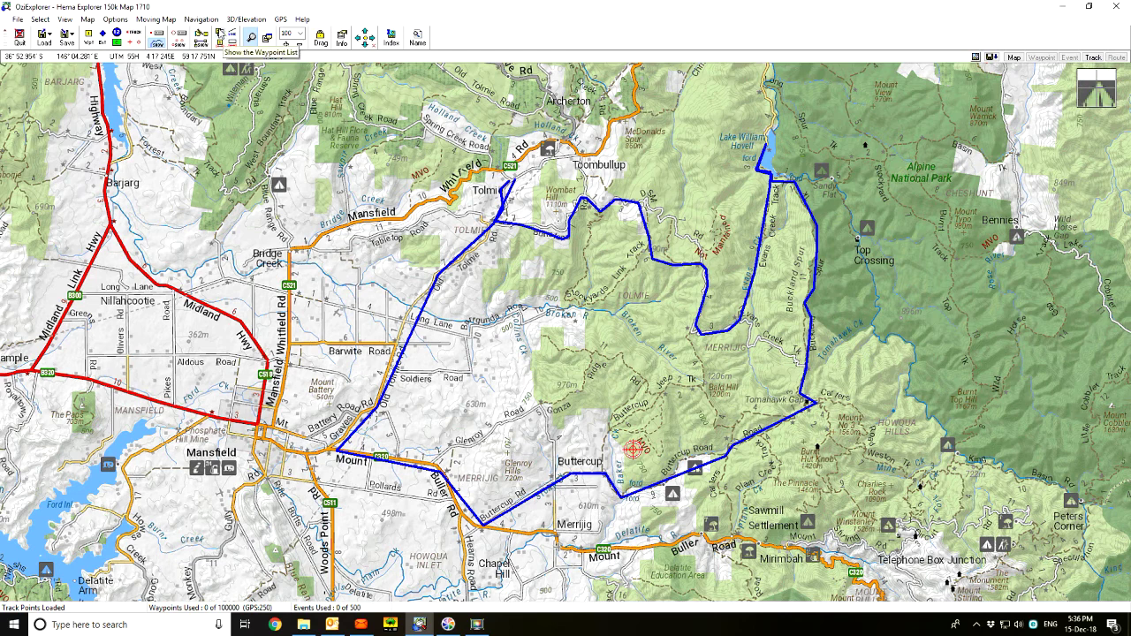
{"action": "left_click", "coordinate": [157, 35]}
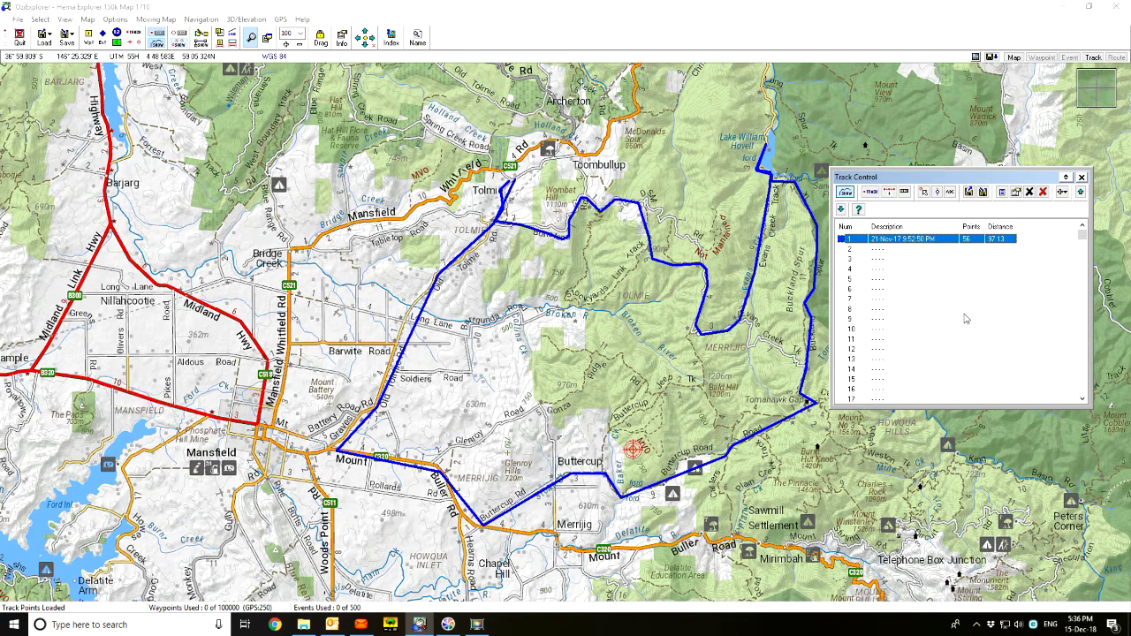
{"action": "double_click", "coordinate": [925, 241]}
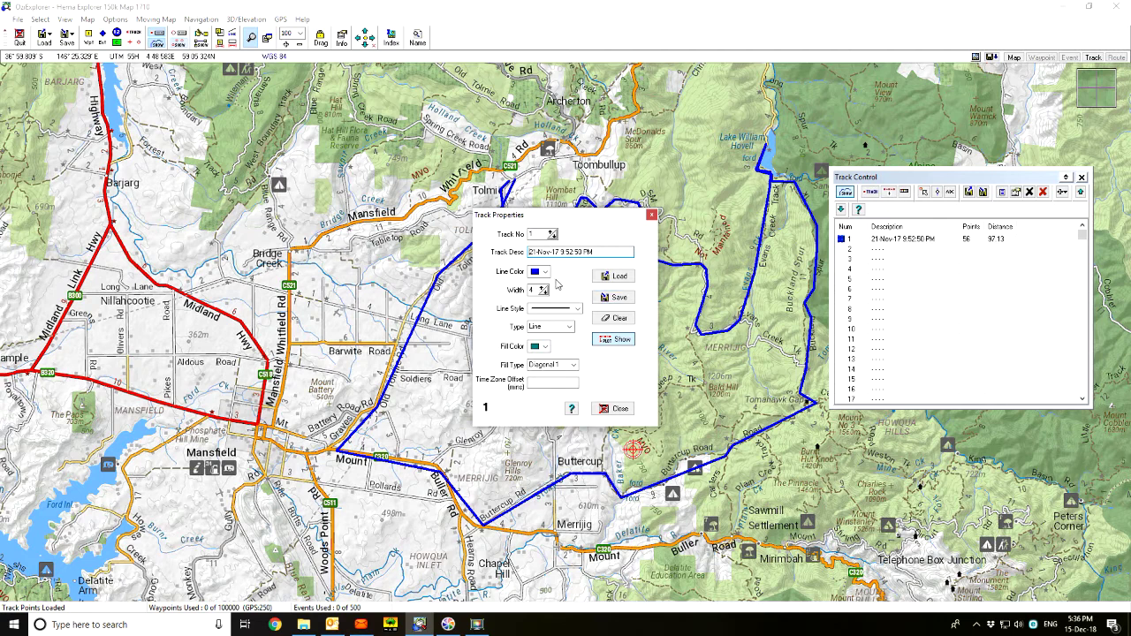
{"action": "left_click", "coordinate": [544, 273]}
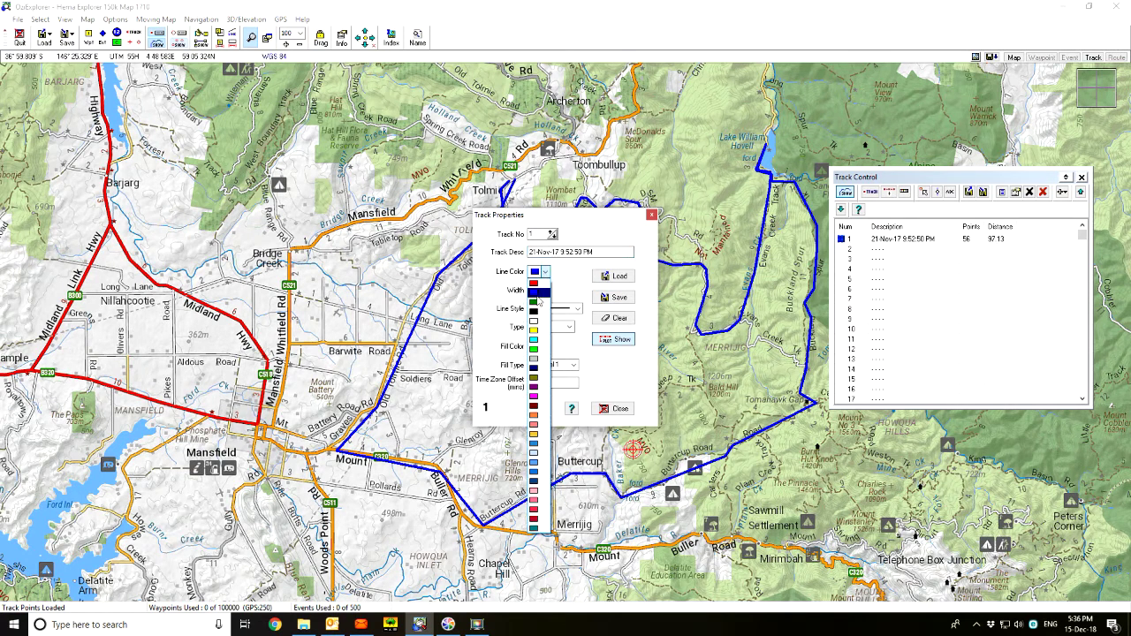
{"action": "left_click", "coordinate": [534, 332]}
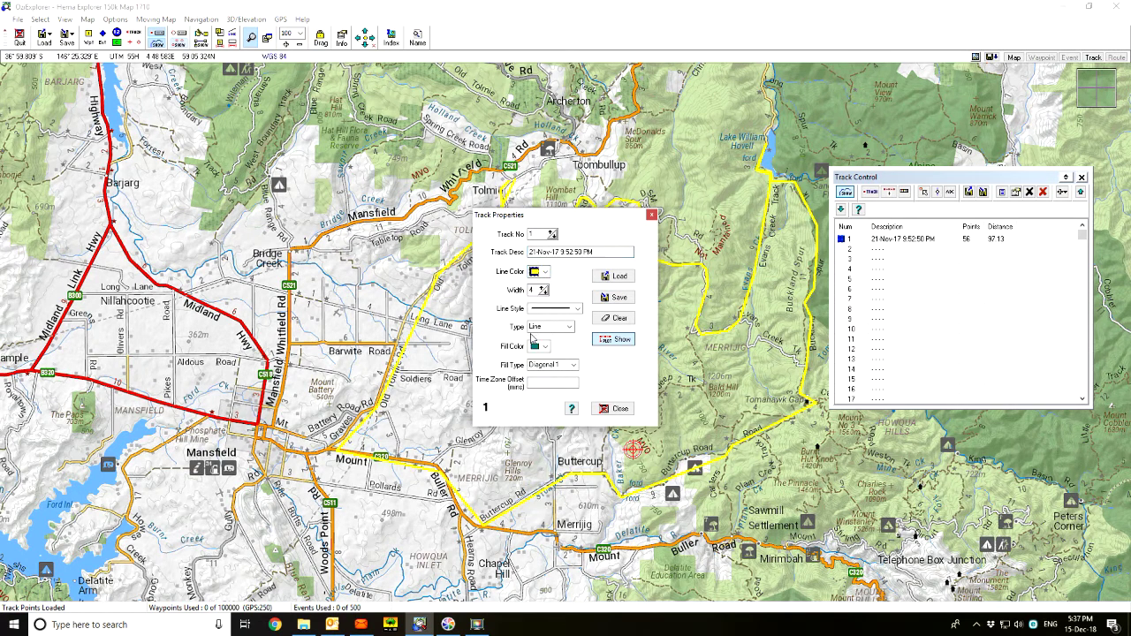
{"action": "left_click", "coordinate": [618, 409]}
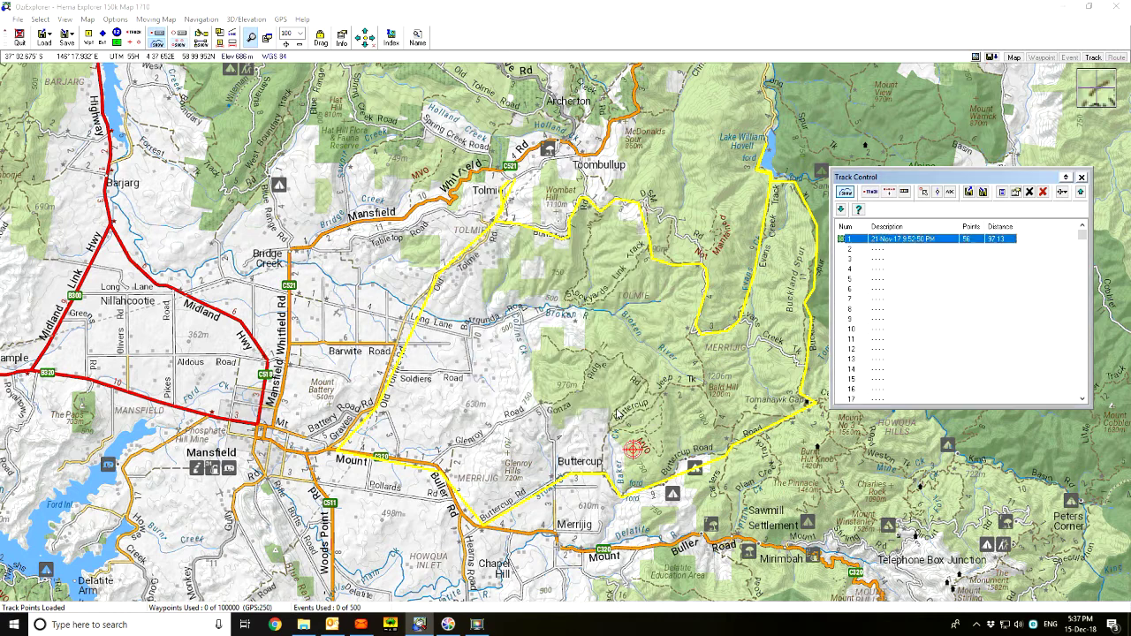
Open the properties of track 1 again and increase its line width to 22.
{"action": "double_click", "coordinate": [936, 242]}
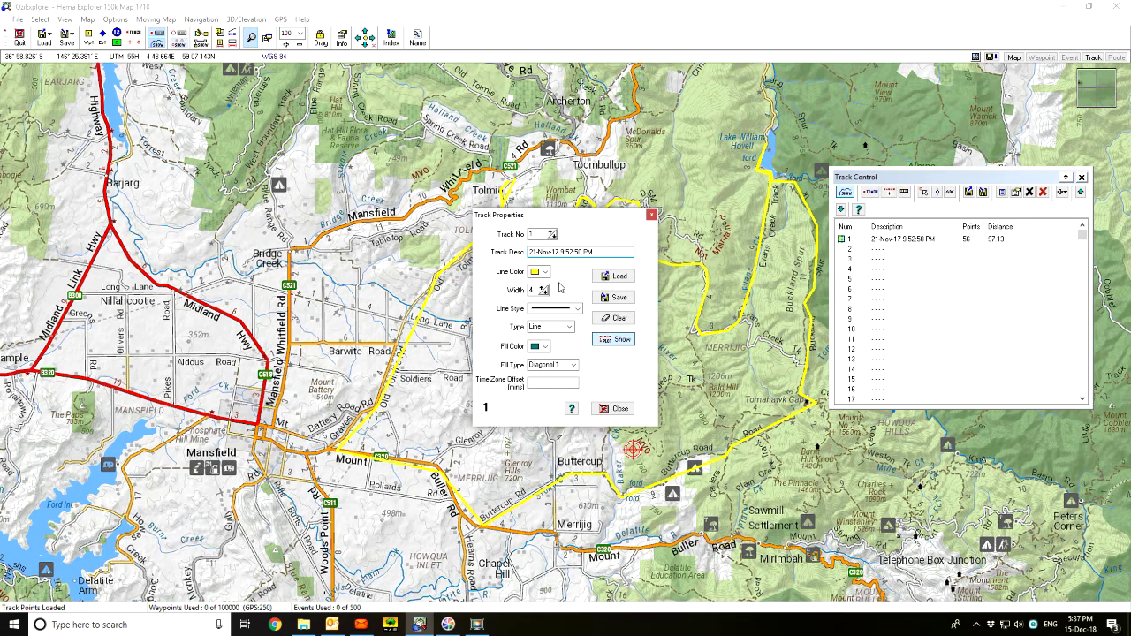
{"action": "left_click", "coordinate": [542, 288]}
{"action": "left_click", "coordinate": [543, 288]}
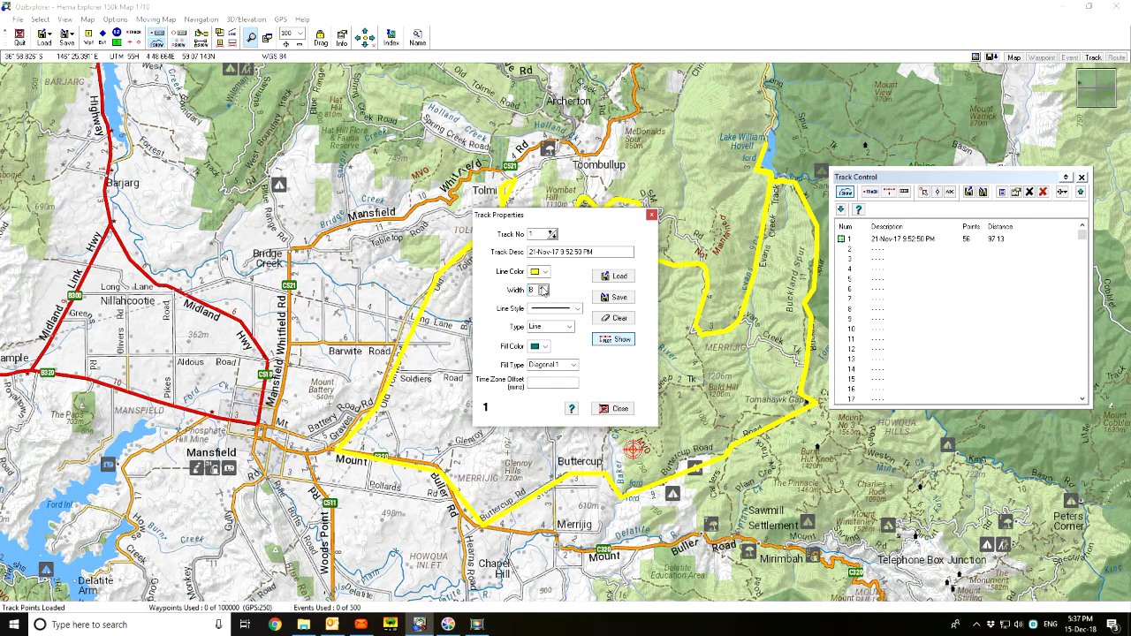
{"action": "left_click", "coordinate": [543, 288]}
{"action": "left_click", "coordinate": [543, 288]}
{"action": "left_click", "coordinate": [543, 288]}
{"action": "left_click", "coordinate": [542, 288]}
{"action": "left_click", "coordinate": [542, 288]}
{"action": "left_click", "coordinate": [543, 288]}
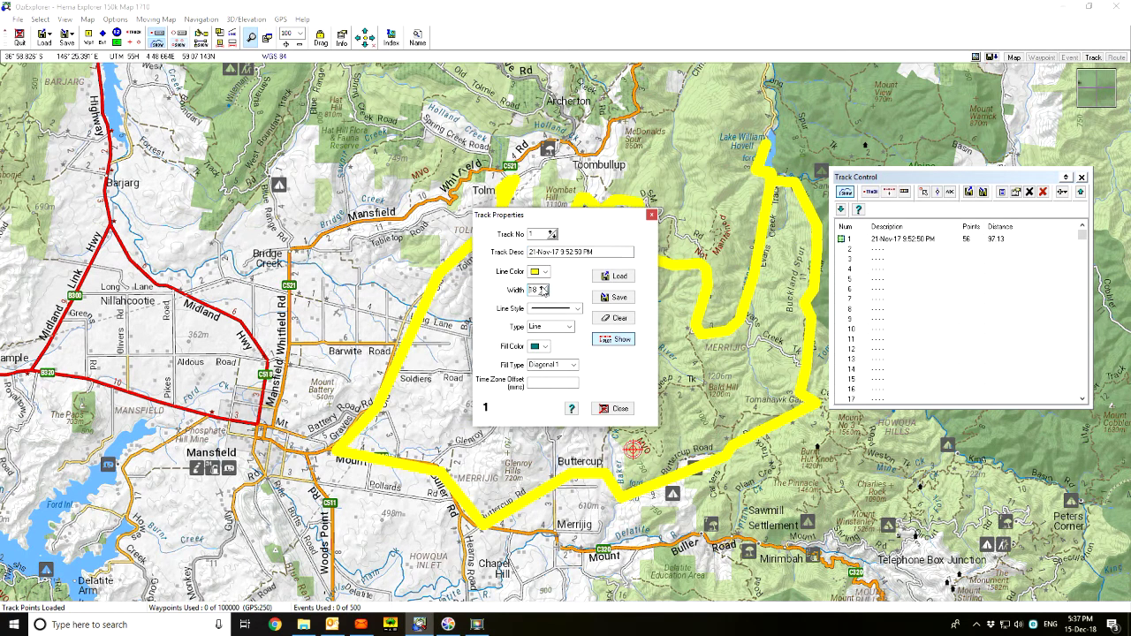
{"action": "left_click", "coordinate": [543, 288]}
{"action": "left_click", "coordinate": [542, 288]}
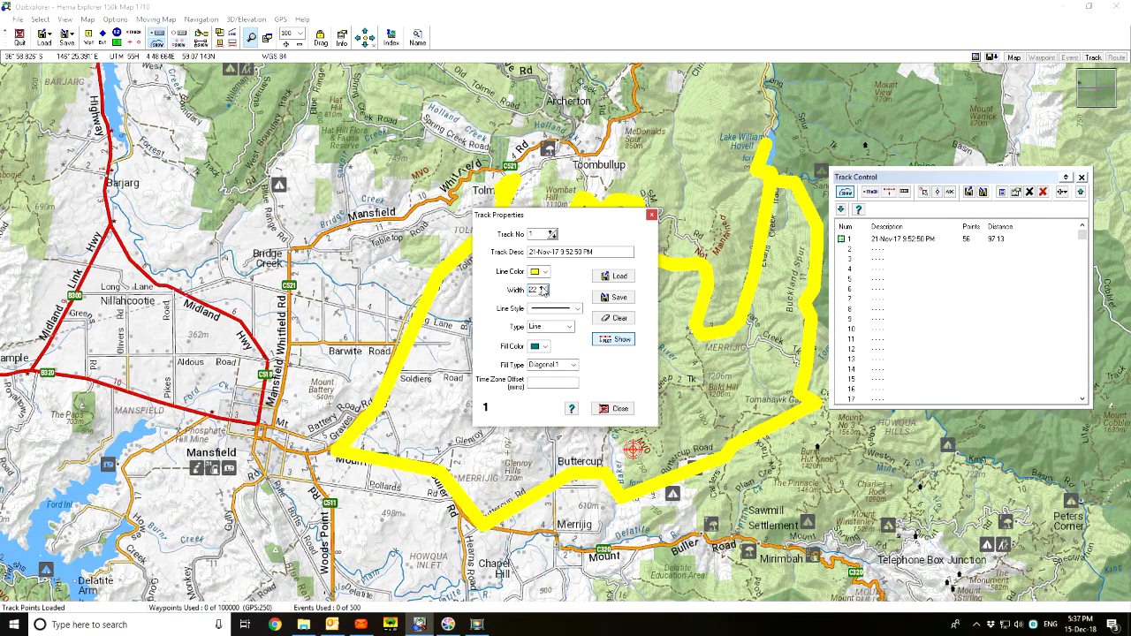
Bring the line width of track 1 back down to 4 and close its properties.
{"action": "left_click", "coordinate": [544, 292]}
{"action": "left_click", "coordinate": [544, 293]}
{"action": "left_click", "coordinate": [543, 292]}
{"action": "left_click", "coordinate": [543, 292]}
{"action": "left_click", "coordinate": [544, 292]}
{"action": "left_click", "coordinate": [544, 293]}
{"action": "left_click", "coordinate": [544, 293]}
{"action": "left_click", "coordinate": [543, 292]}
{"action": "left_click", "coordinate": [544, 292]}
{"action": "left_click", "coordinate": [544, 292]}
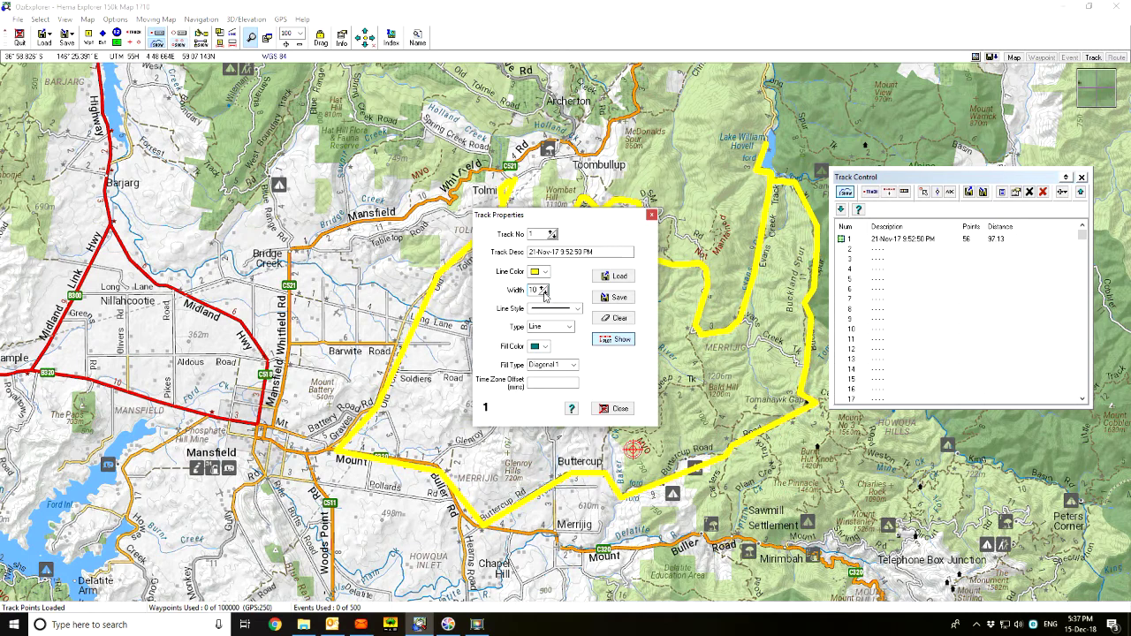
{"action": "left_click", "coordinate": [544, 292]}
{"action": "left_click", "coordinate": [544, 292]}
{"action": "left_click", "coordinate": [543, 293]}
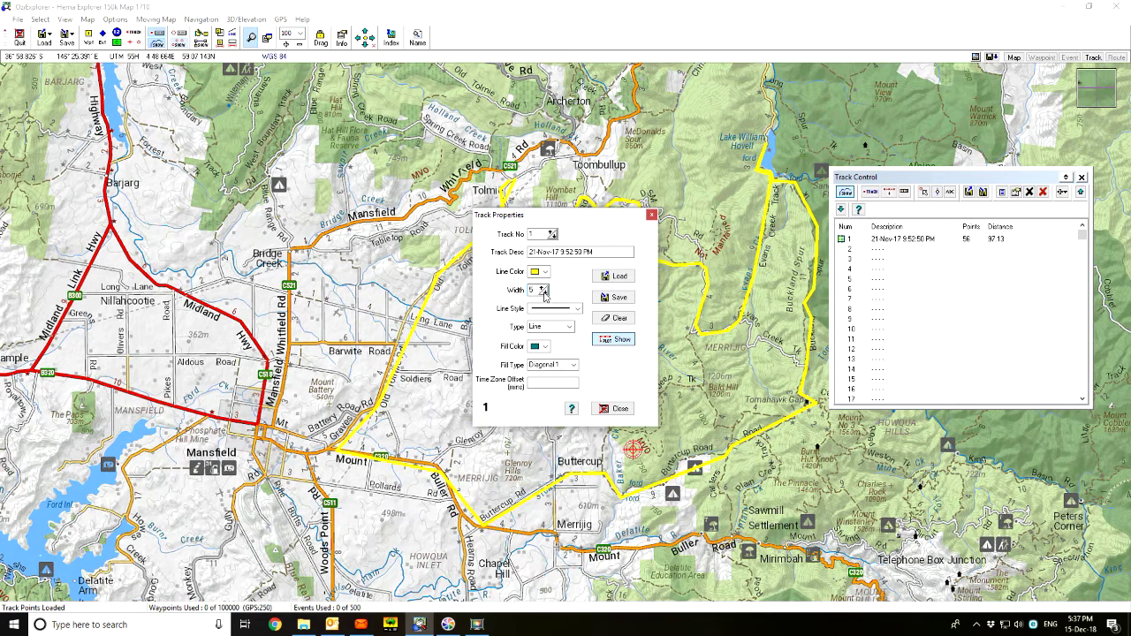
{"action": "left_click", "coordinate": [544, 293]}
{"action": "left_click", "coordinate": [616, 408]}
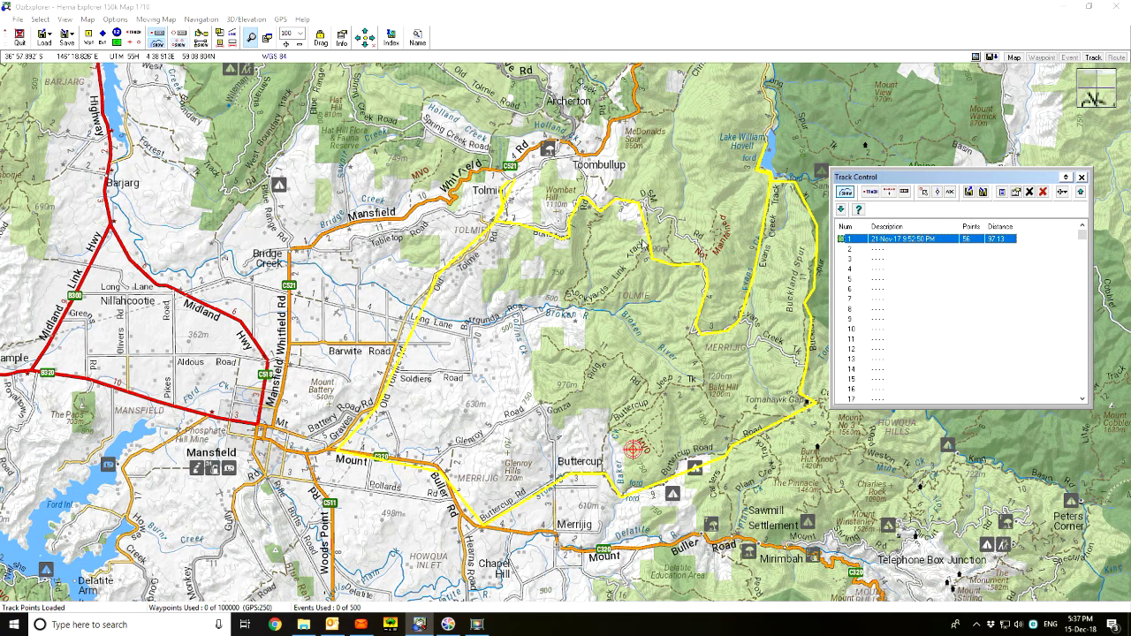
Load the track file "Tolmie - William Hovell - Tomahawk.plt" as a second track on the map.
{"action": "left_click", "coordinate": [18, 19]}
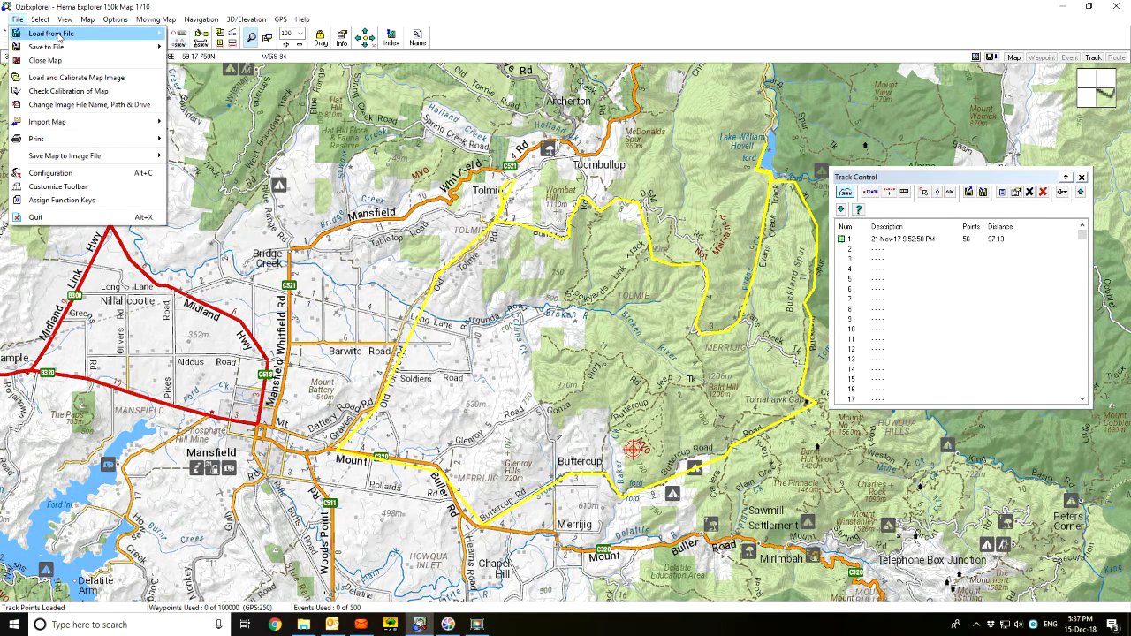
{"action": "mouse_move", "coordinate": [53, 33]}
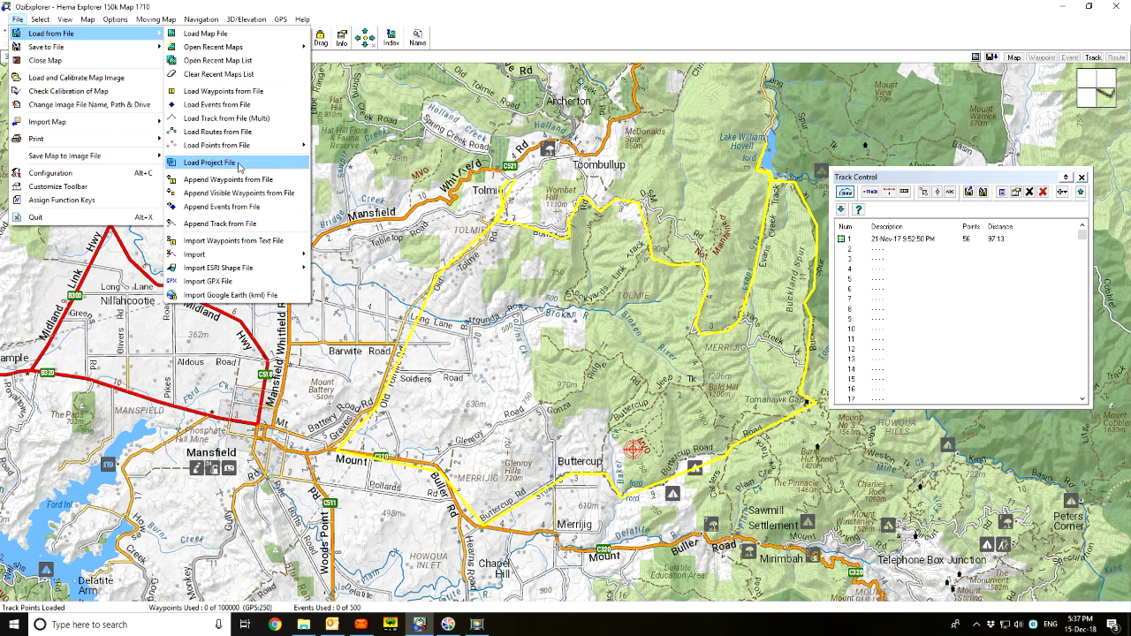
{"action": "left_click", "coordinate": [227, 119]}
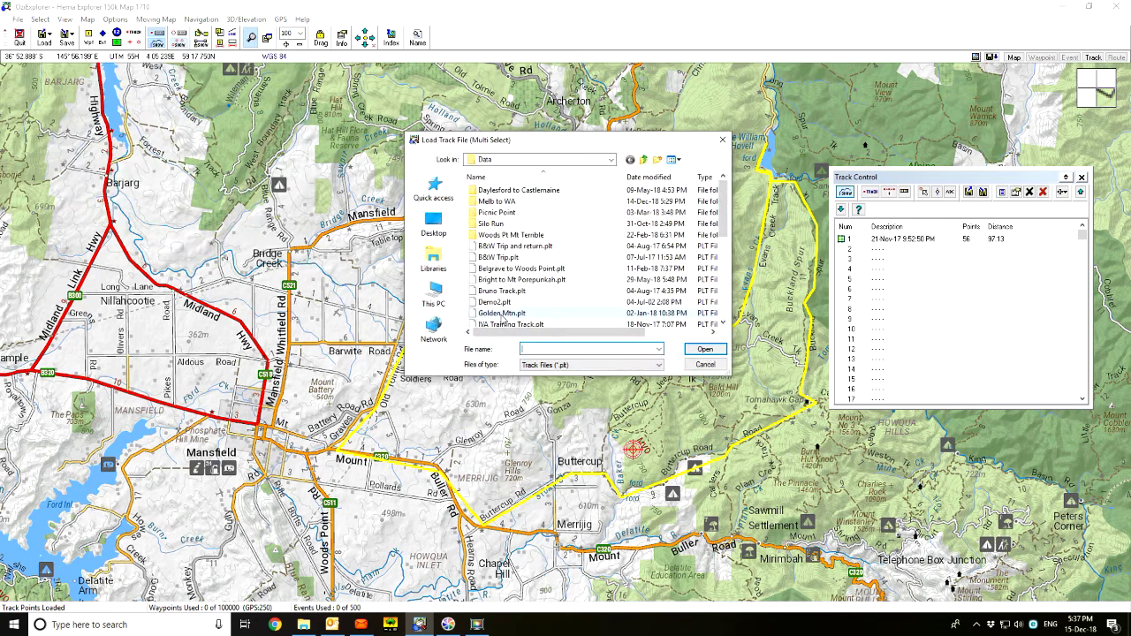
{"action": "left_click", "coordinate": [521, 268]}
{"action": "scroll", "coordinate": [566, 291], "scroll_direction": "down", "scroll_amount": 2}
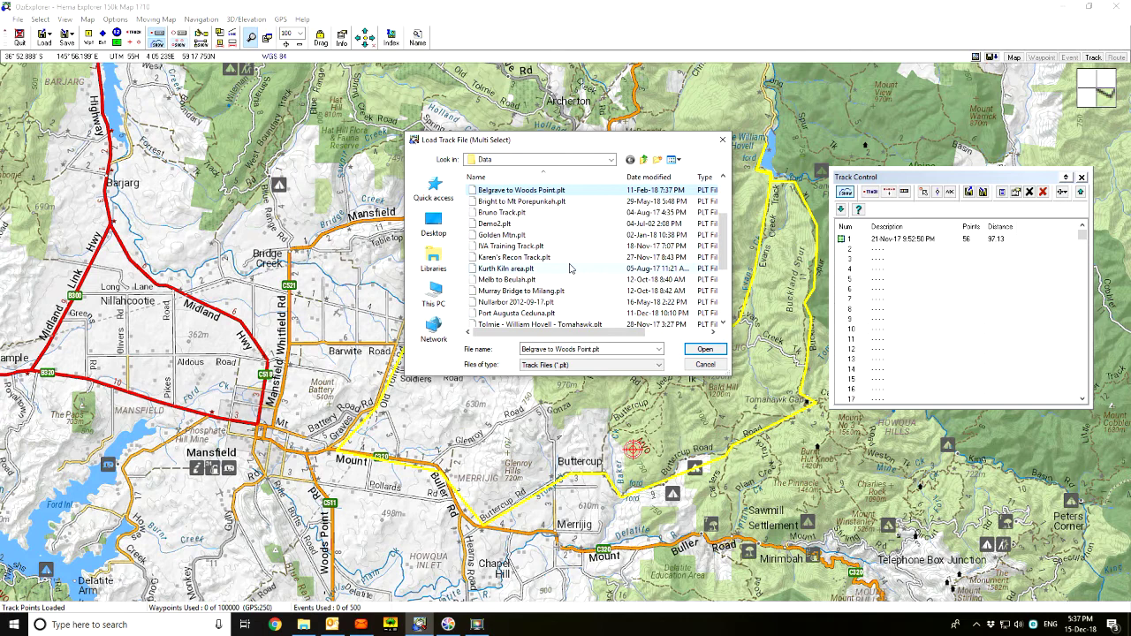
{"action": "scroll", "coordinate": [570, 272], "scroll_direction": "down", "scroll_amount": 1}
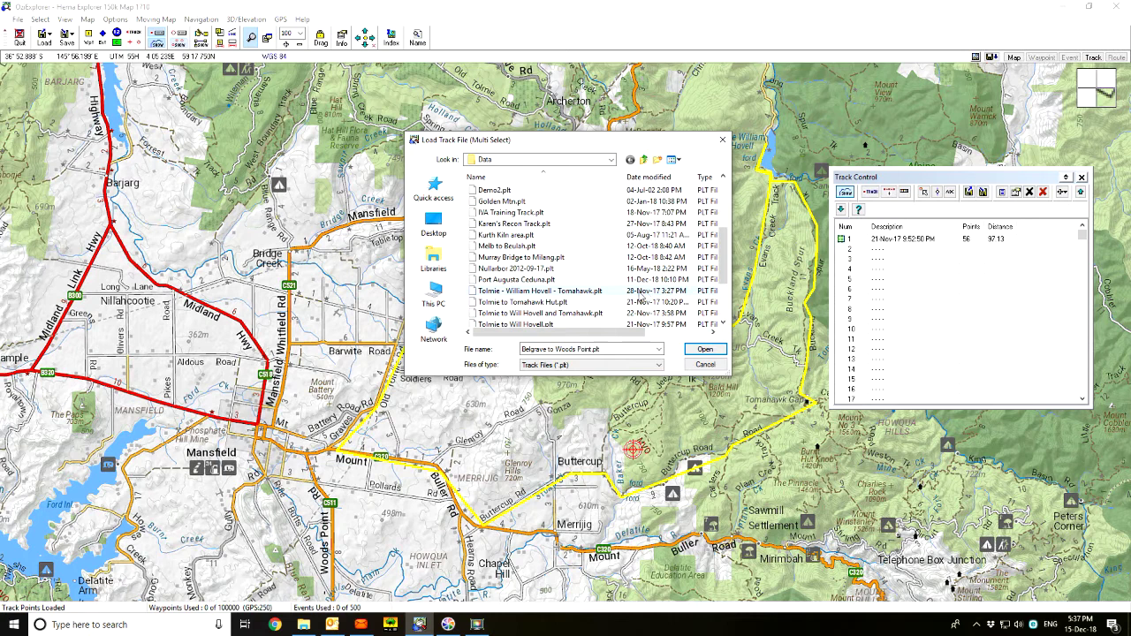
{"action": "double_click", "coordinate": [570, 292]}
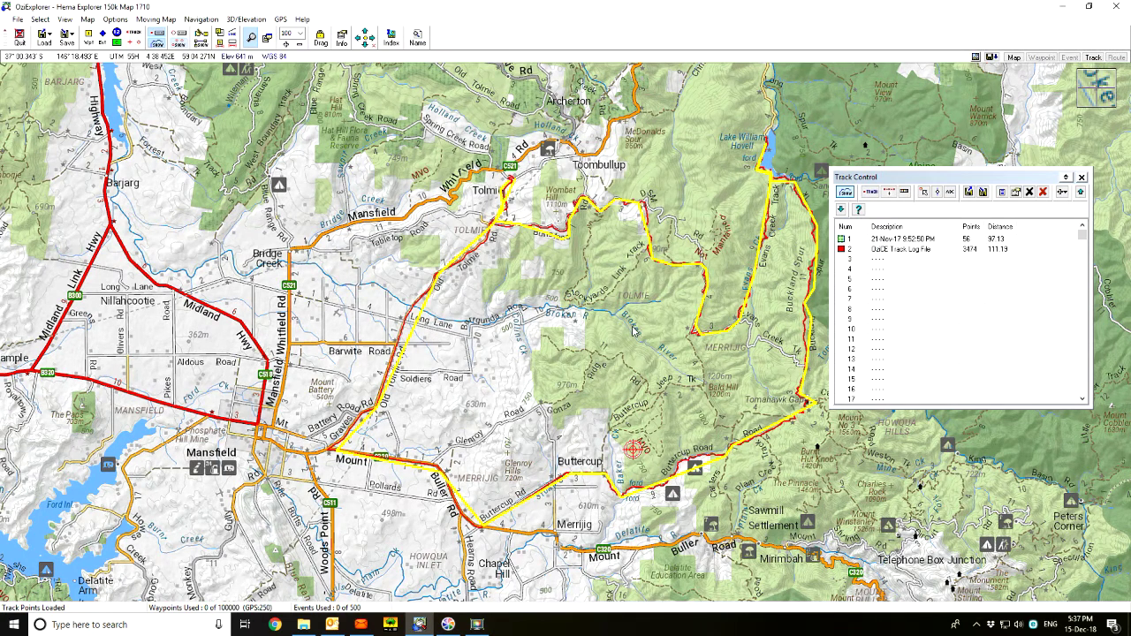
Select the two loaded tracks alternately in the track list to compare how their lines overlap on the map.
{"action": "left_click", "coordinate": [893, 251]}
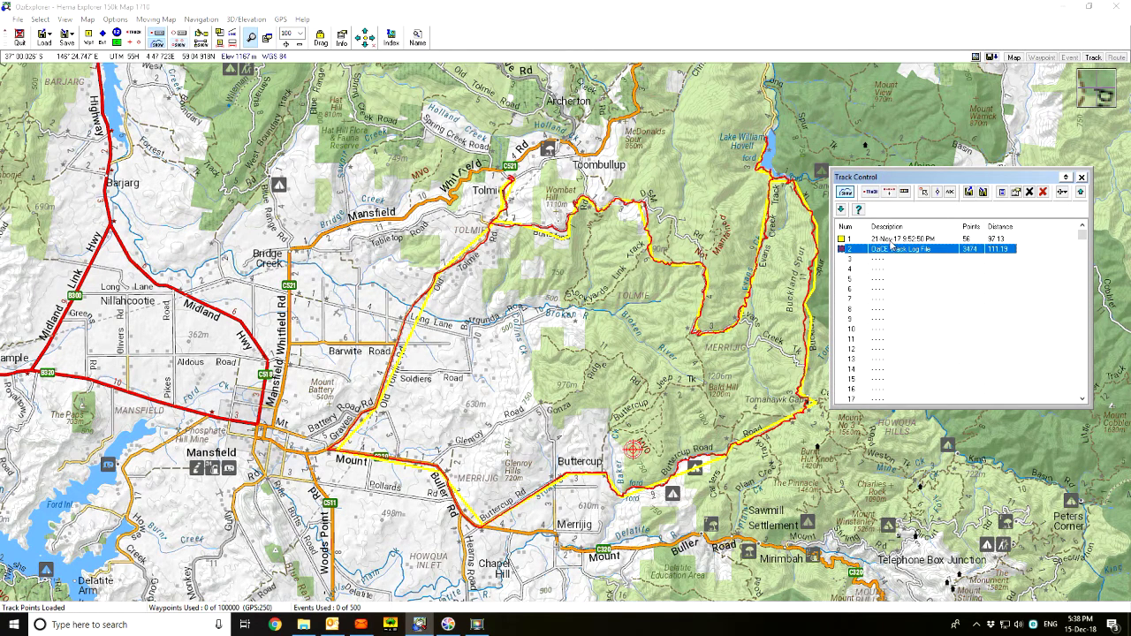
{"action": "key", "text": "Up"}
{"action": "left_click", "coordinate": [890, 251]}
{"action": "left_click", "coordinate": [889, 242]}
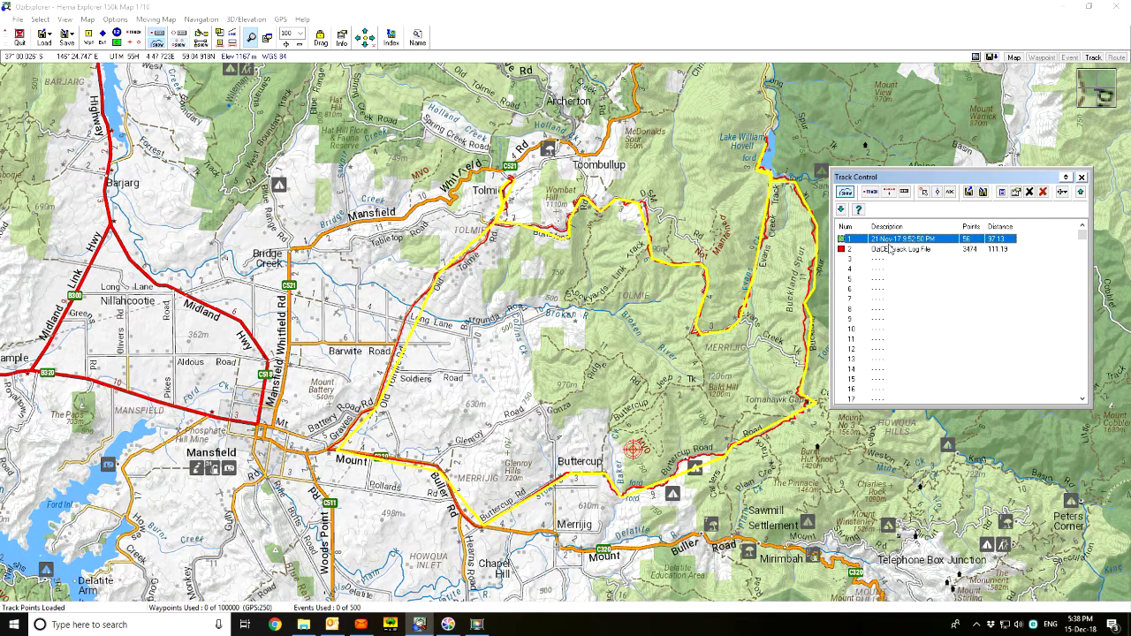
{"action": "left_click", "coordinate": [890, 251]}
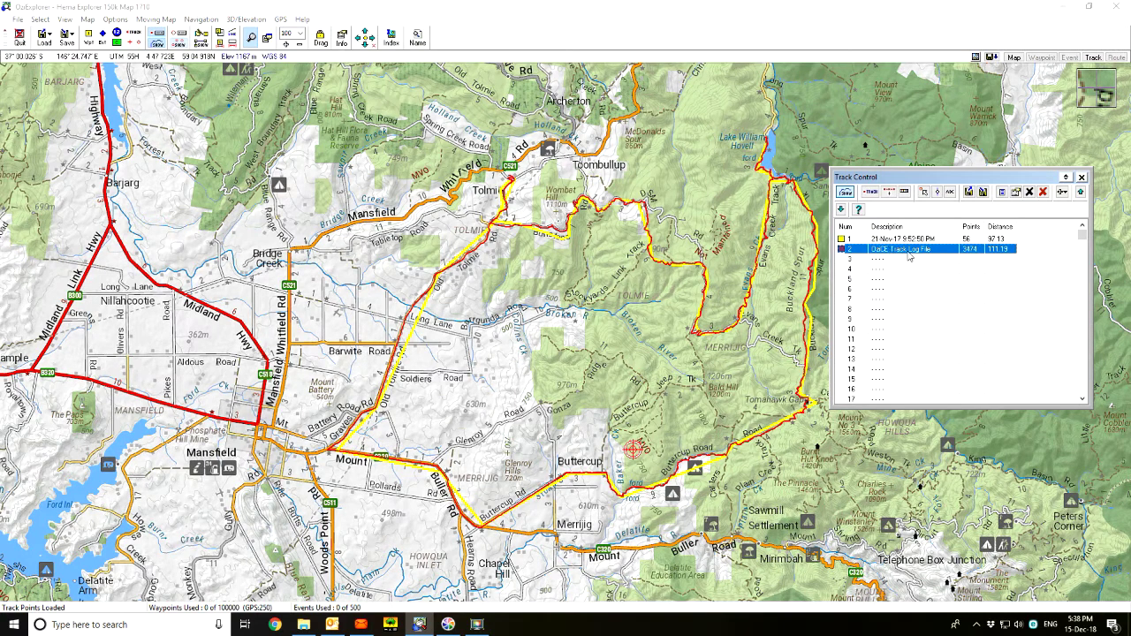
Change the line color of track 2 to blue in its properties and close them.
{"action": "double_click", "coordinate": [909, 252]}
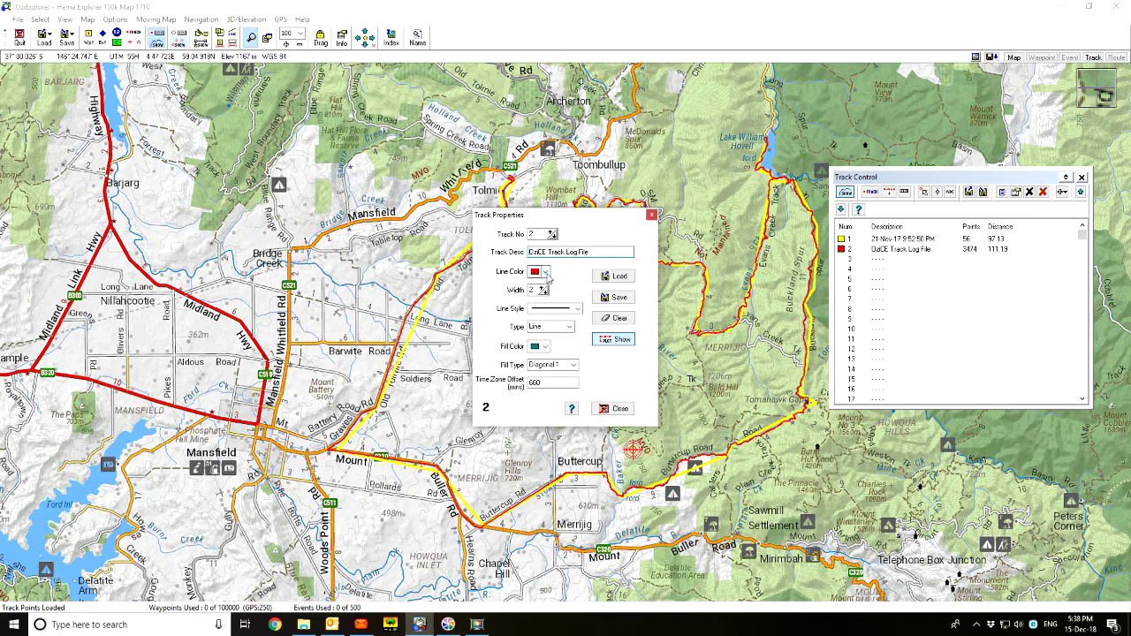
{"action": "left_click", "coordinate": [537, 271]}
{"action": "left_click", "coordinate": [537, 300]}
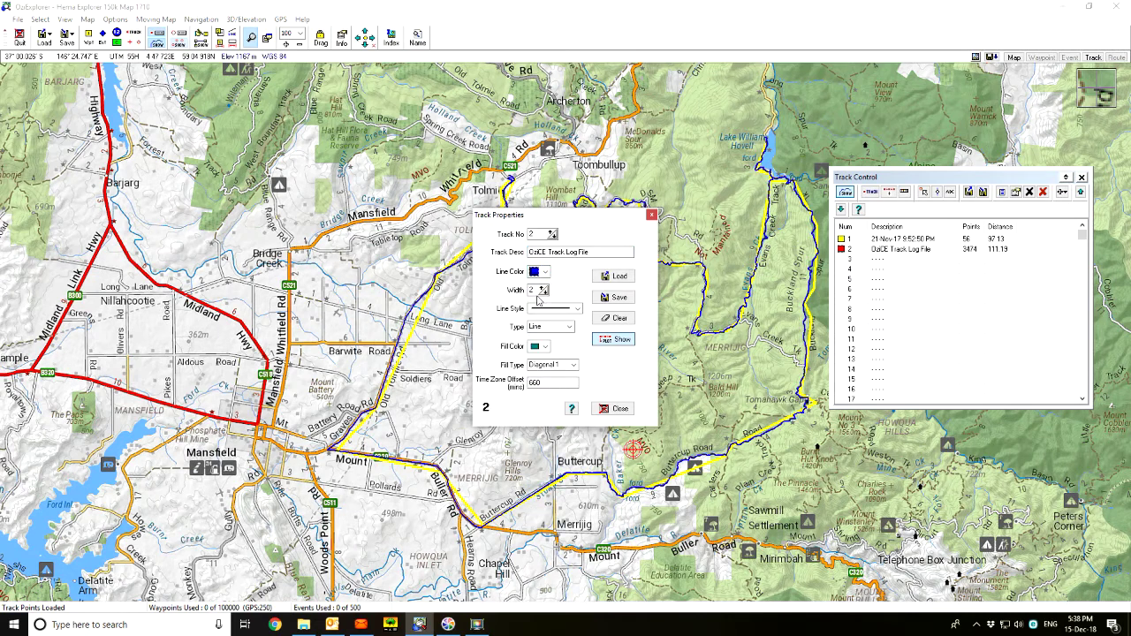
{"action": "left_click", "coordinate": [552, 232]}
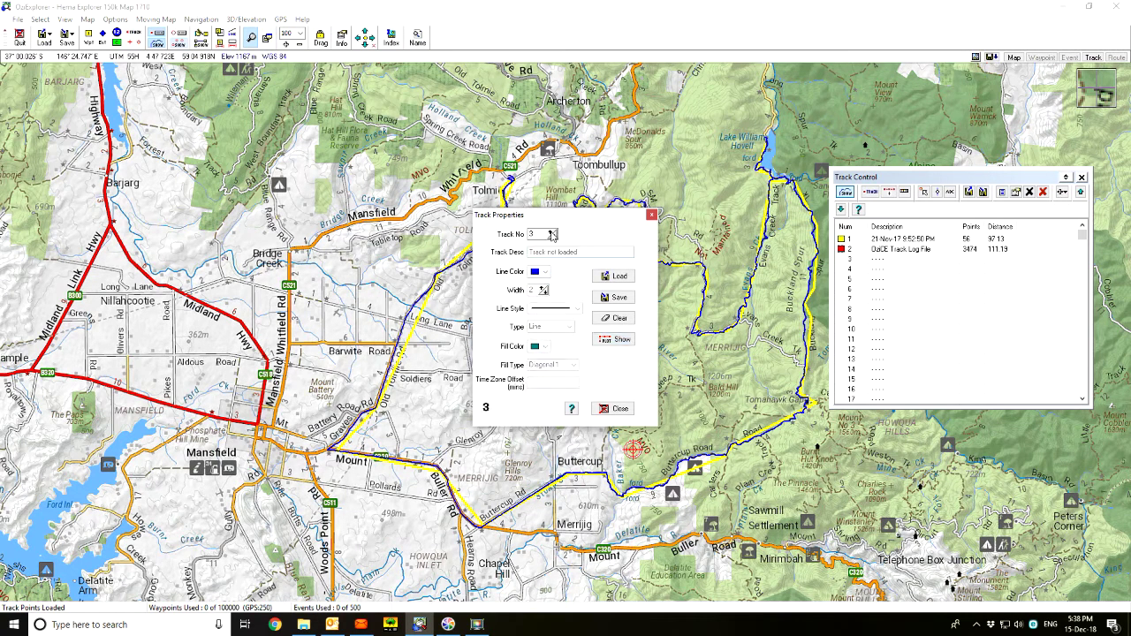
{"action": "left_click", "coordinate": [553, 231]}
{"action": "left_click", "coordinate": [619, 409]}
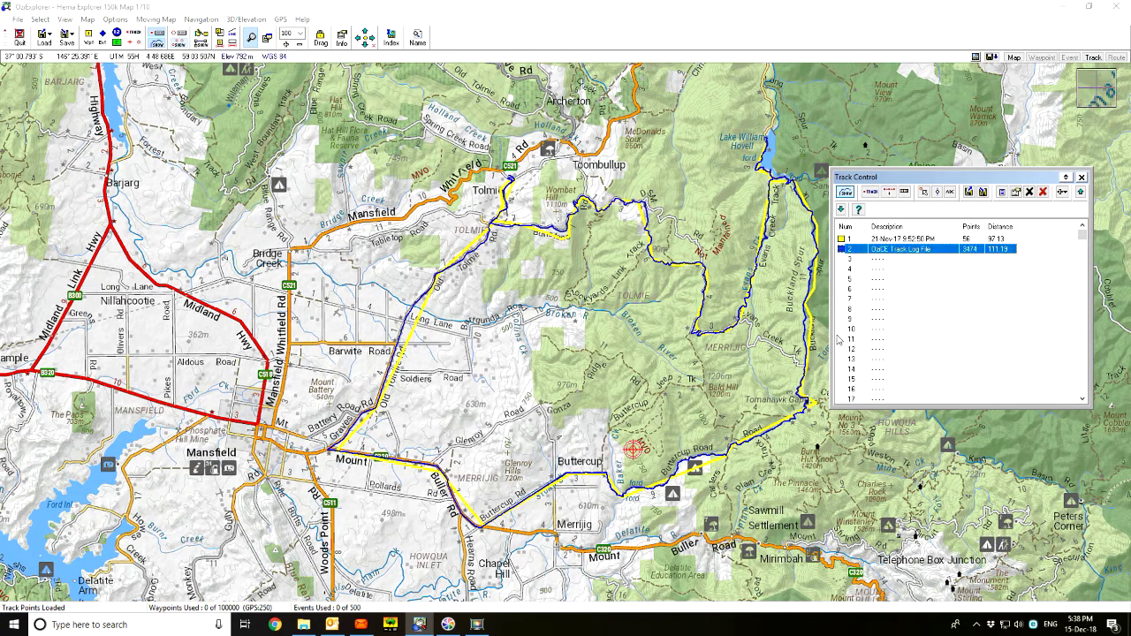
Compare the yellow and blue tracks by selecting each in the track list and examining their lines up close on the map.
{"action": "left_click", "coordinate": [893, 241]}
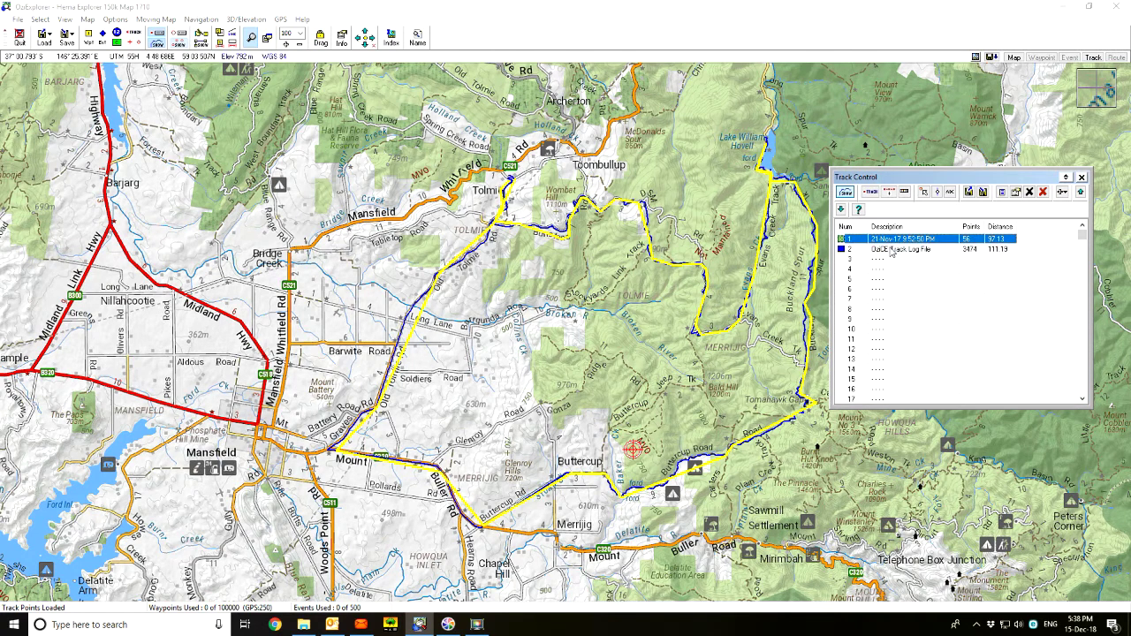
{"action": "left_click", "coordinate": [891, 251]}
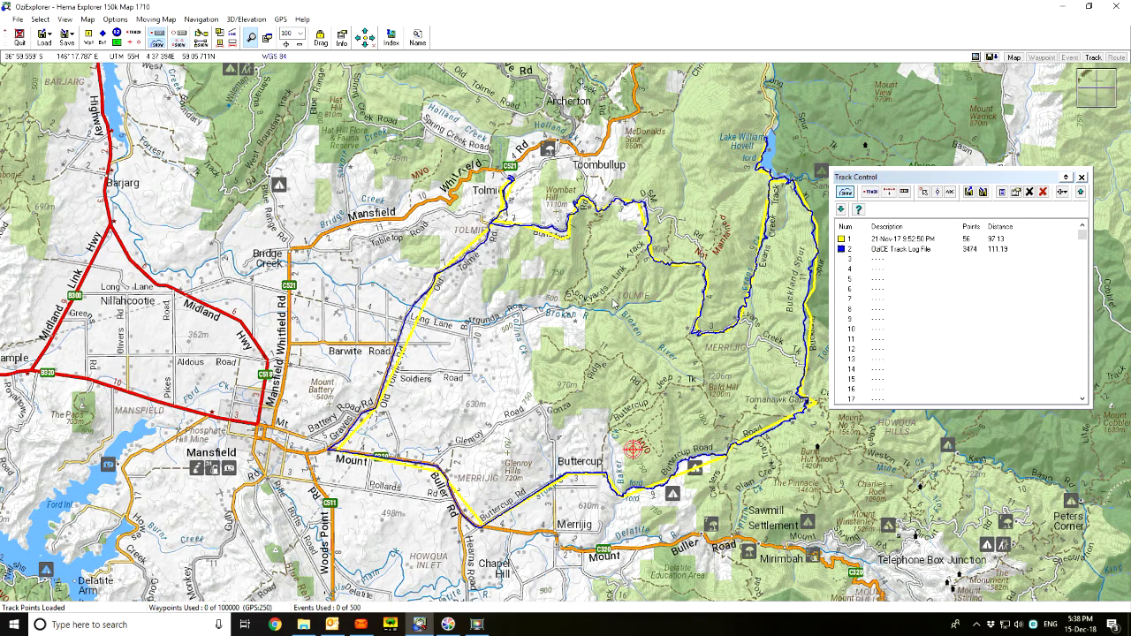
{"action": "scroll", "coordinate": [610, 294], "scroll_direction": "up", "scroll_amount": 1}
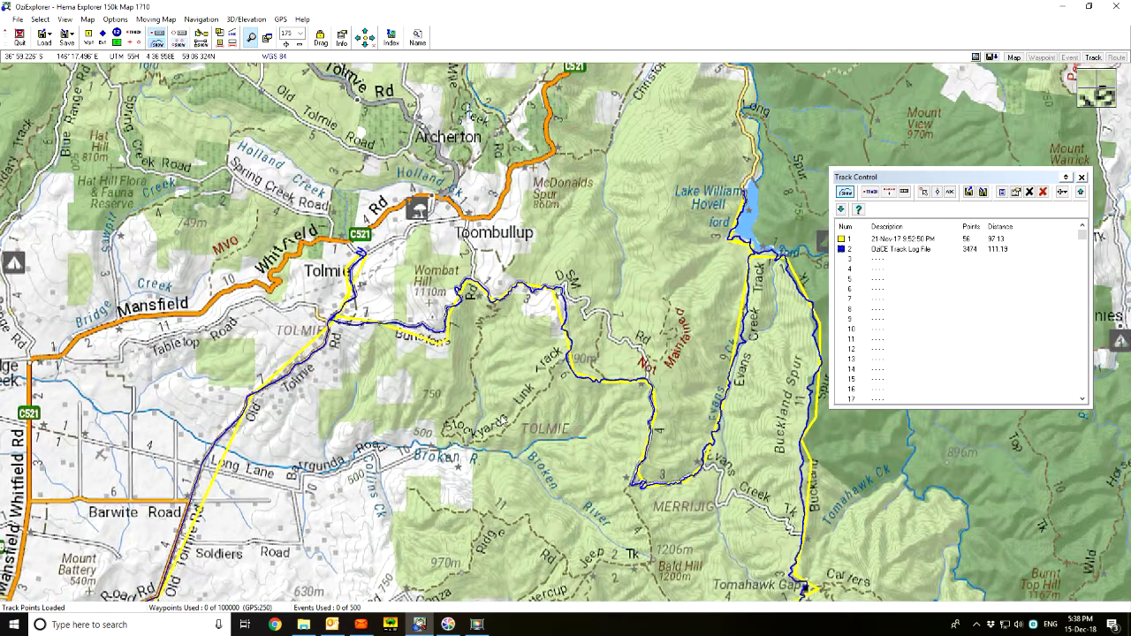
{"action": "scroll", "coordinate": [500, 414], "scroll_direction": "up", "scroll_amount": 2}
{"action": "scroll", "coordinate": [501, 414], "scroll_direction": "up", "scroll_amount": 1}
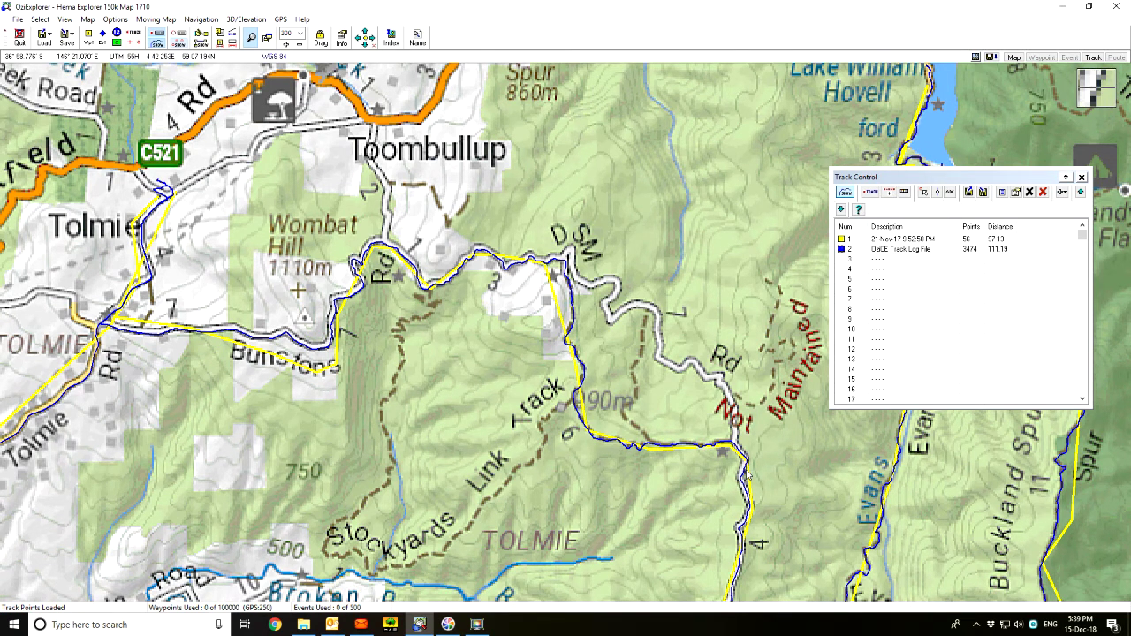
{"action": "scroll", "coordinate": [746, 513], "scroll_direction": "down", "scroll_amount": 1}
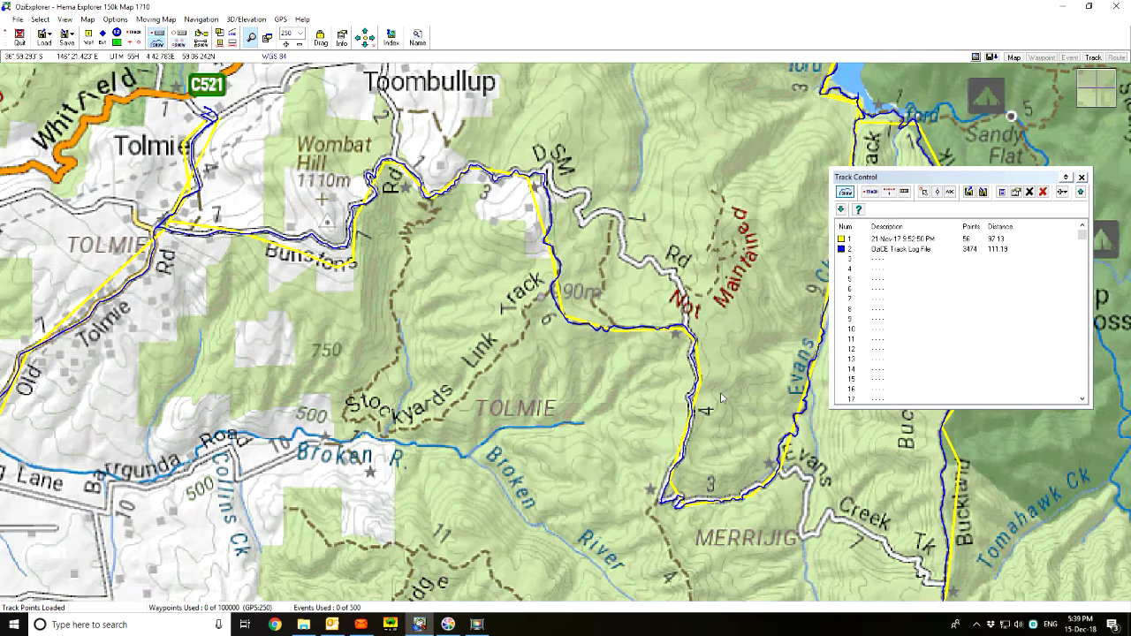
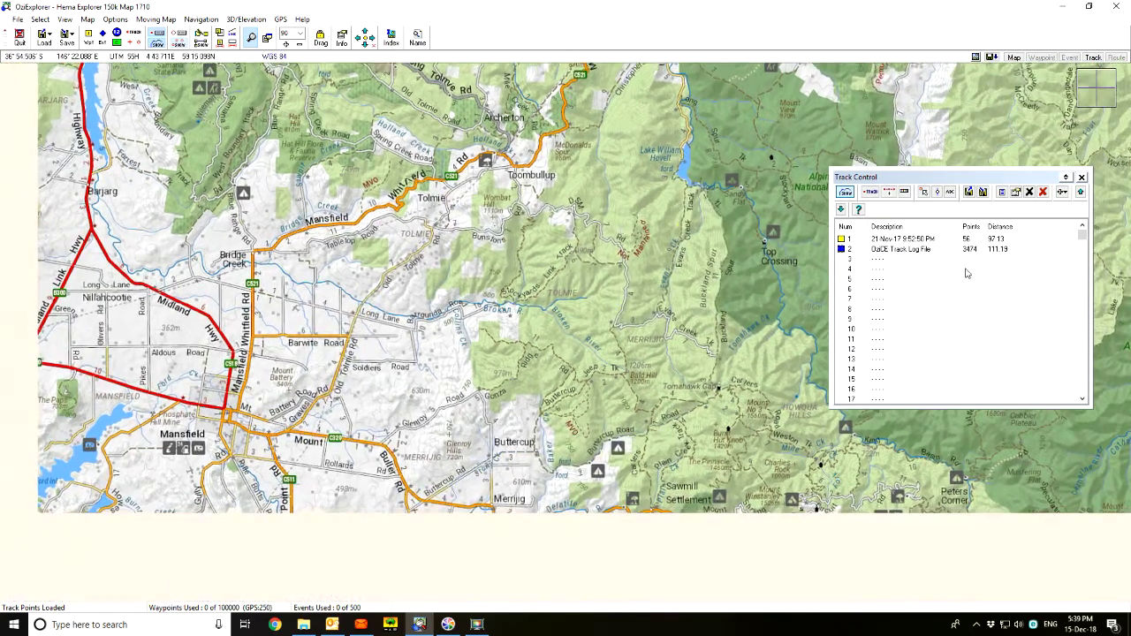
With the second track selected, bring up the Track Profile graph and close it again.
{"action": "left_click", "coordinate": [952, 251]}
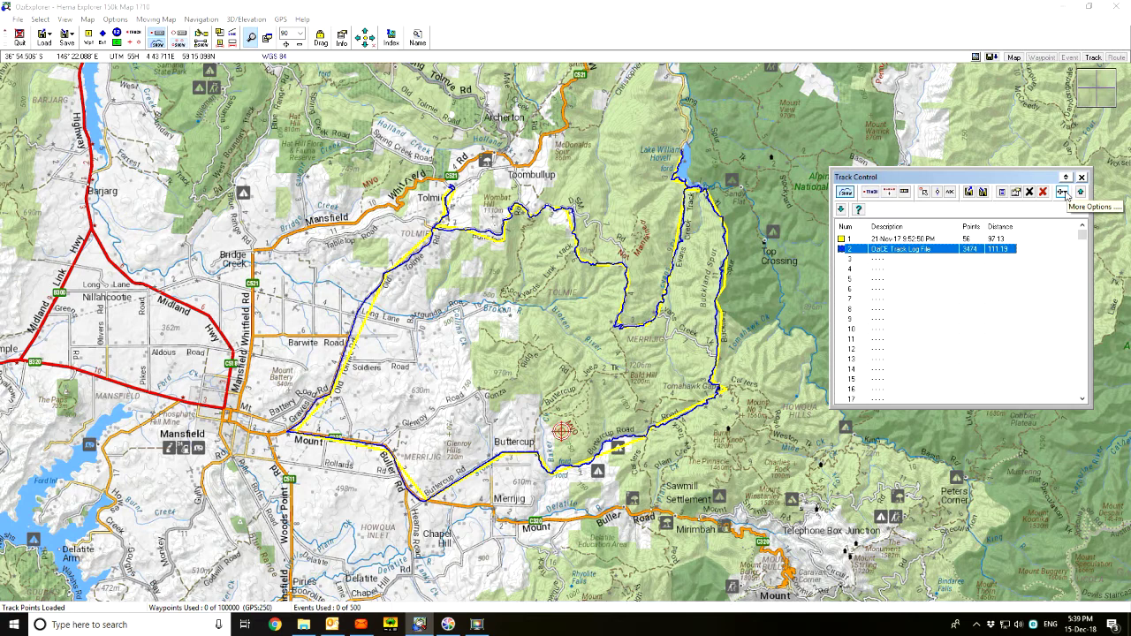
{"action": "left_click", "coordinate": [1066, 196]}
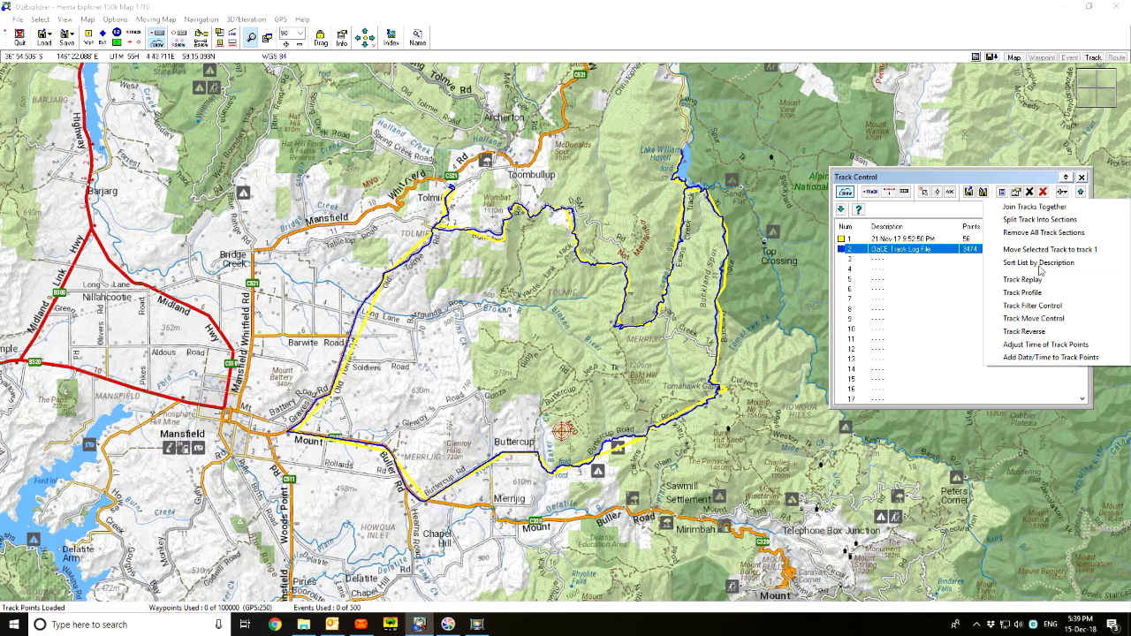
{"action": "left_click", "coordinate": [1025, 292]}
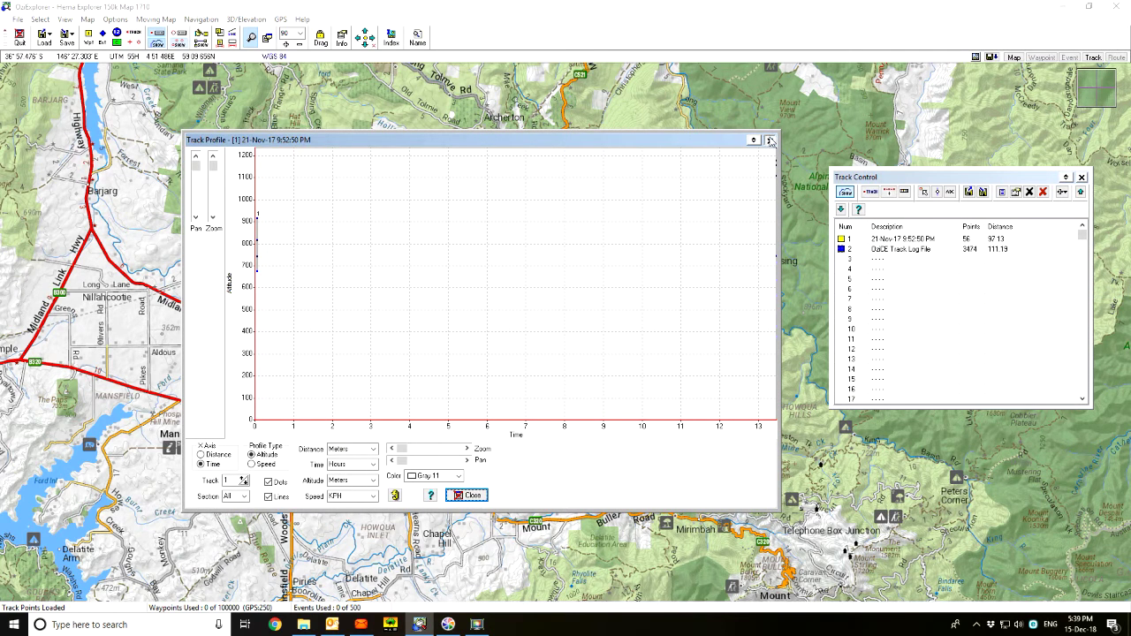
{"action": "left_click", "coordinate": [768, 140]}
Clear tracks 1 and 2 from the track list and close Track Control.
{"action": "left_click", "coordinate": [924, 240]}
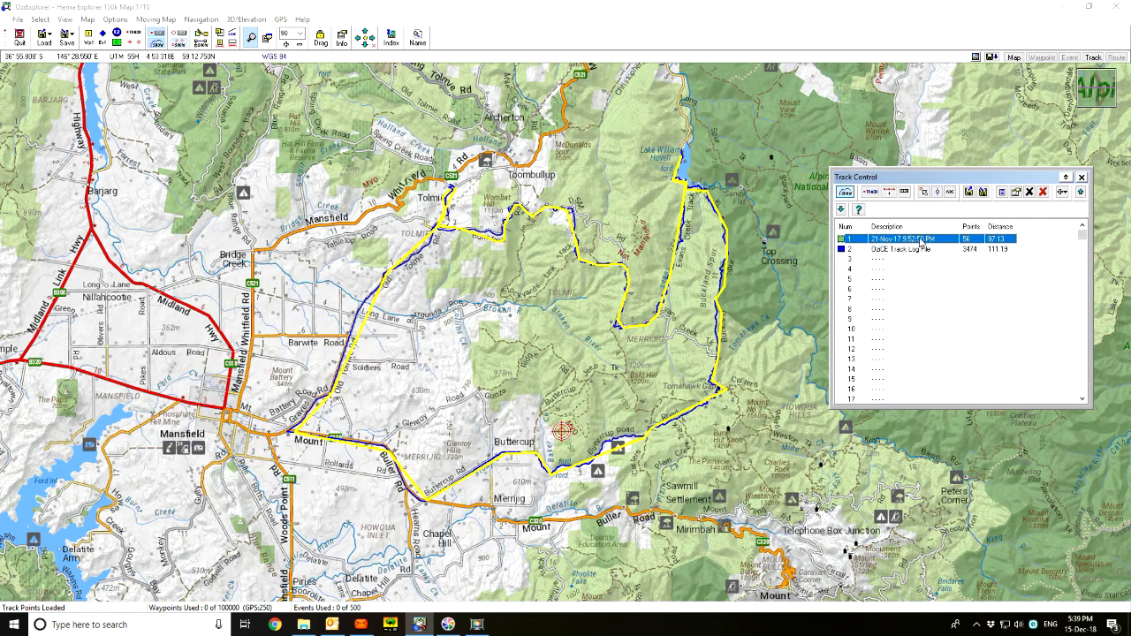
{"action": "left_click", "coordinate": [1030, 193]}
{"action": "left_click", "coordinate": [922, 251]}
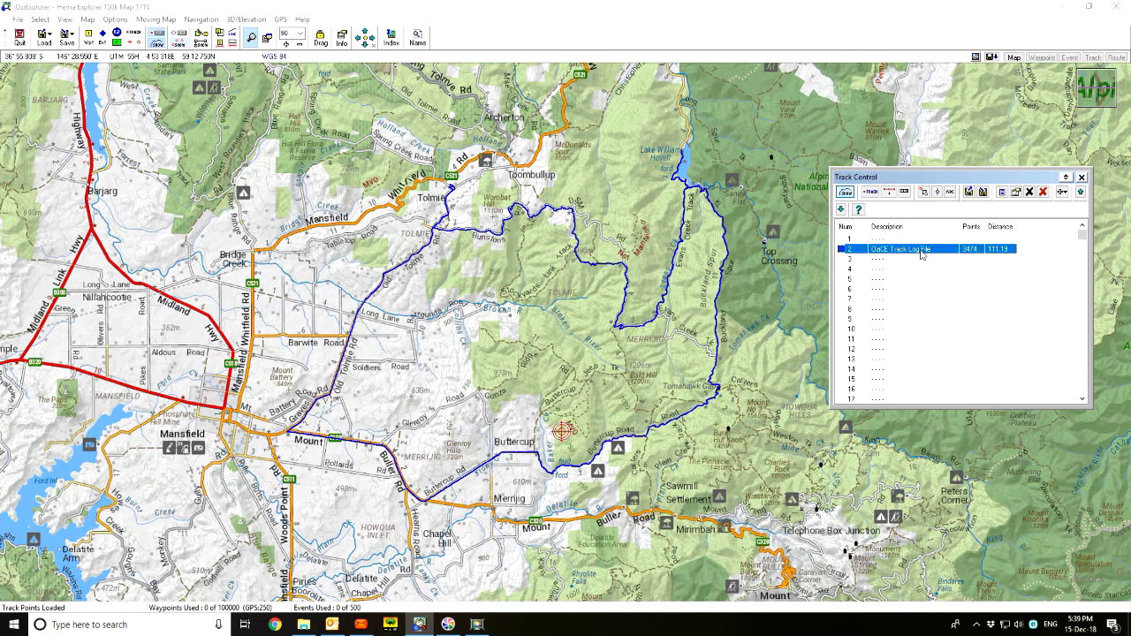
{"action": "left_click", "coordinate": [1029, 193]}
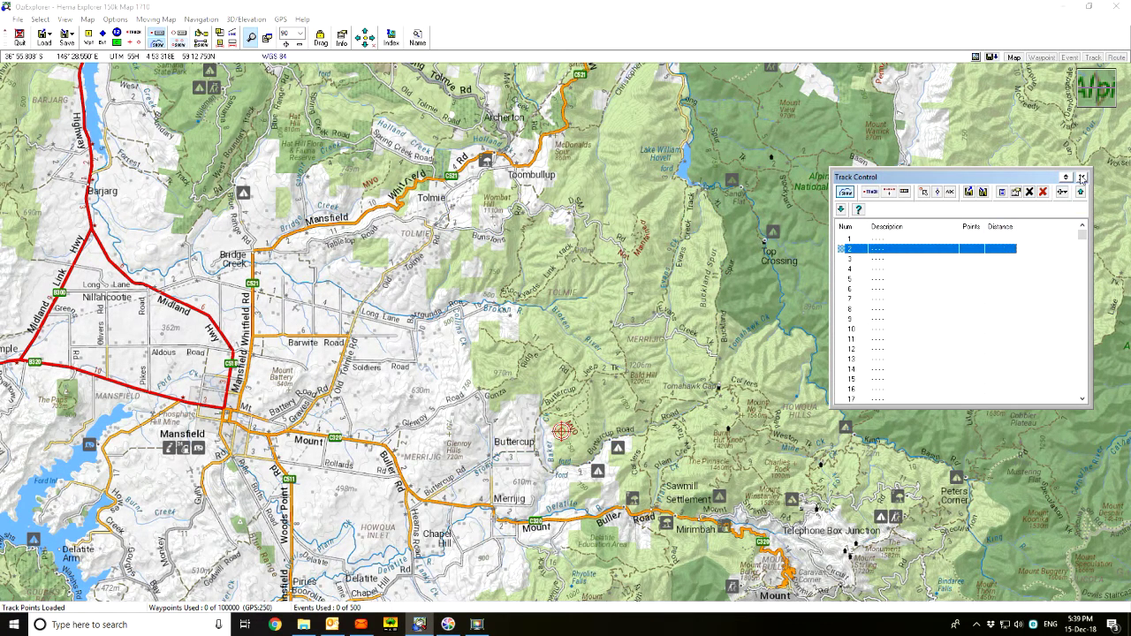
{"action": "left_click", "coordinate": [1082, 177]}
Load the track file "Tolmie - William Hovell - Tomahawk.plt" from the Data folder onto the emptied map.
{"action": "left_click", "coordinate": [17, 20]}
{"action": "mouse_move", "coordinate": [88, 35]}
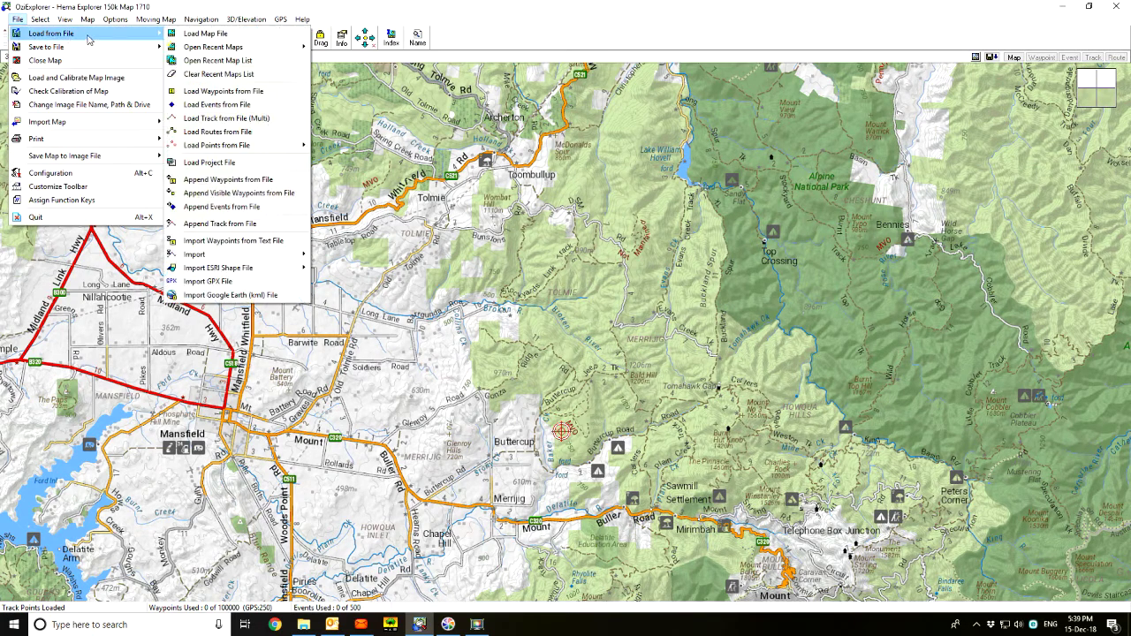
{"action": "left_click", "coordinate": [228, 119]}
{"action": "left_click", "coordinate": [548, 281]}
{"action": "scroll", "coordinate": [569, 271], "scroll_direction": "down", "scroll_amount": 2}
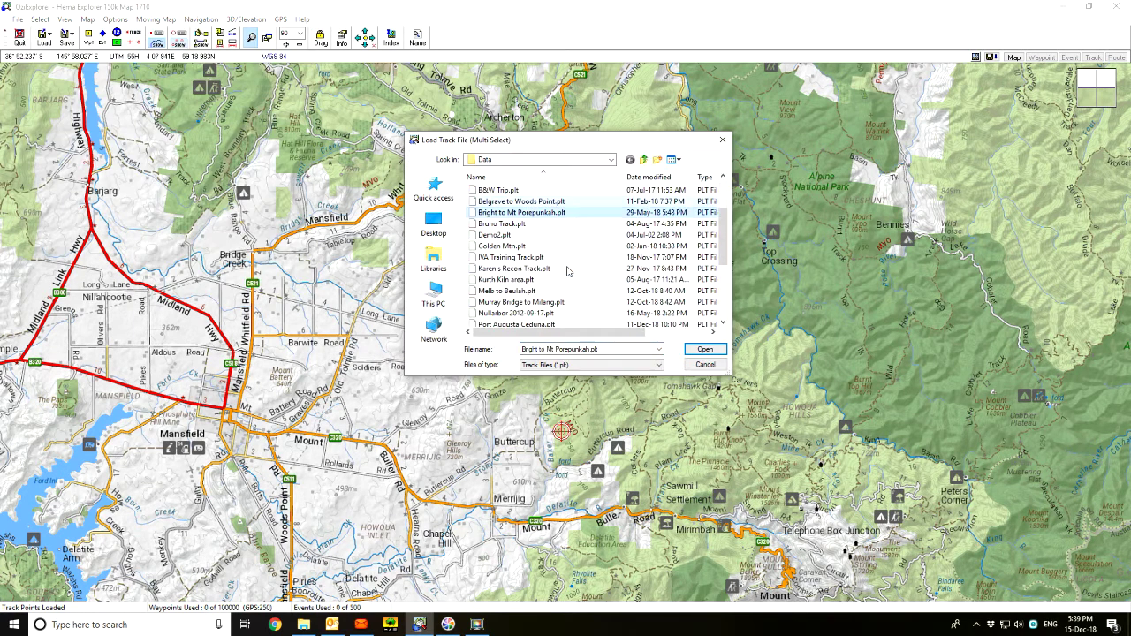
{"action": "scroll", "coordinate": [568, 274], "scroll_direction": "down", "scroll_amount": 2}
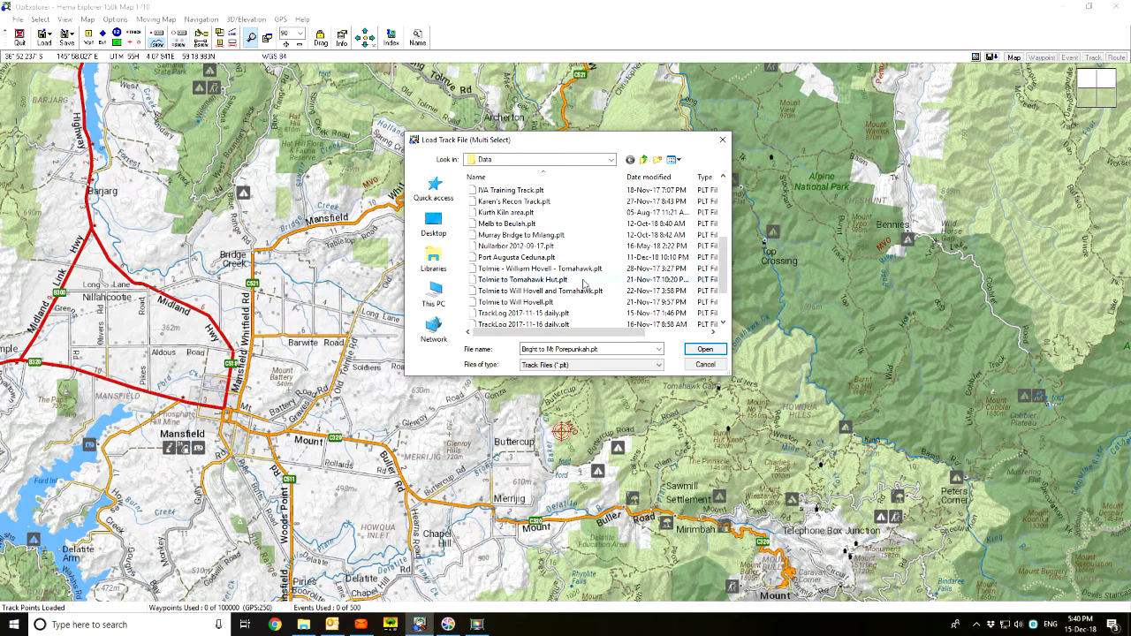
{"action": "double_click", "coordinate": [650, 268]}
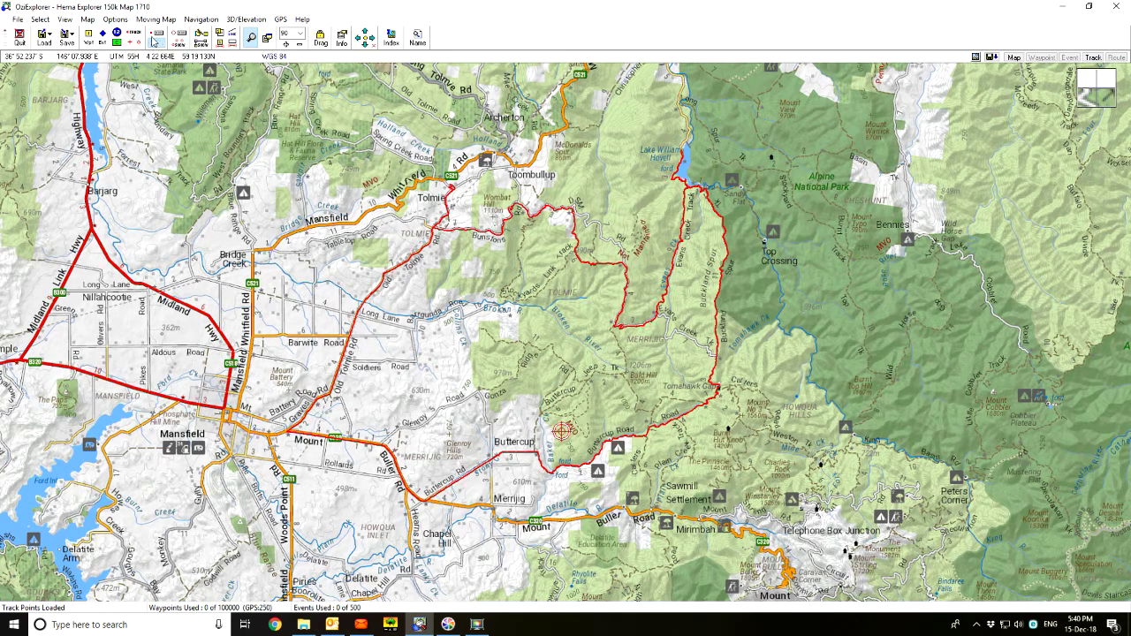
Show the track list and open the Track Profile of the loaded OziCE Track Log File.
{"action": "left_click", "coordinate": [156, 35]}
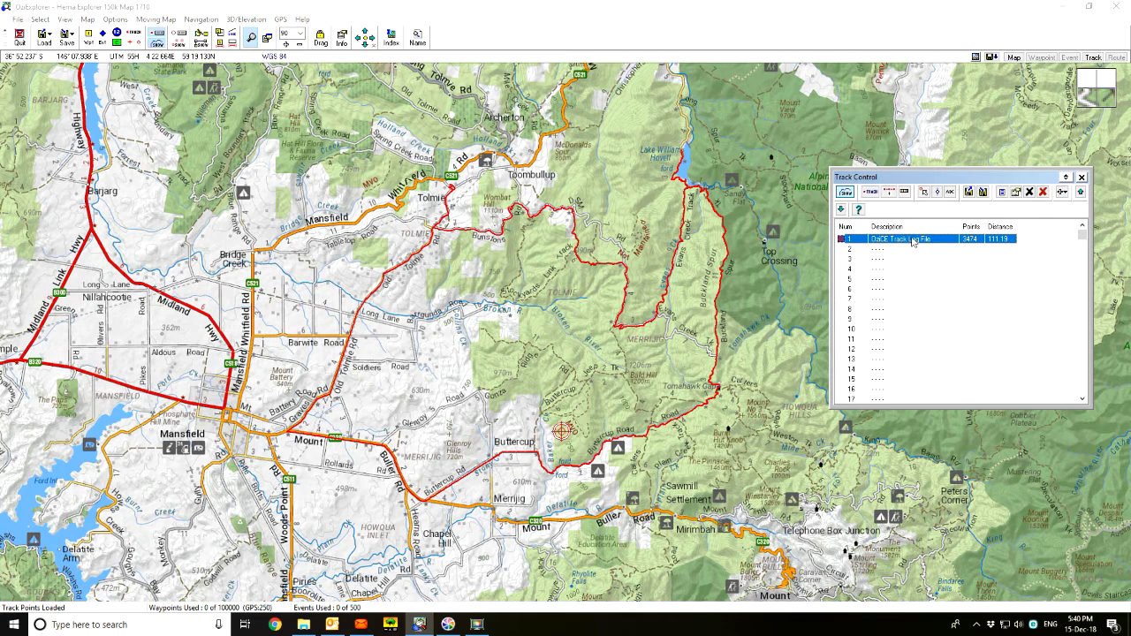
{"action": "left_click", "coordinate": [1064, 193]}
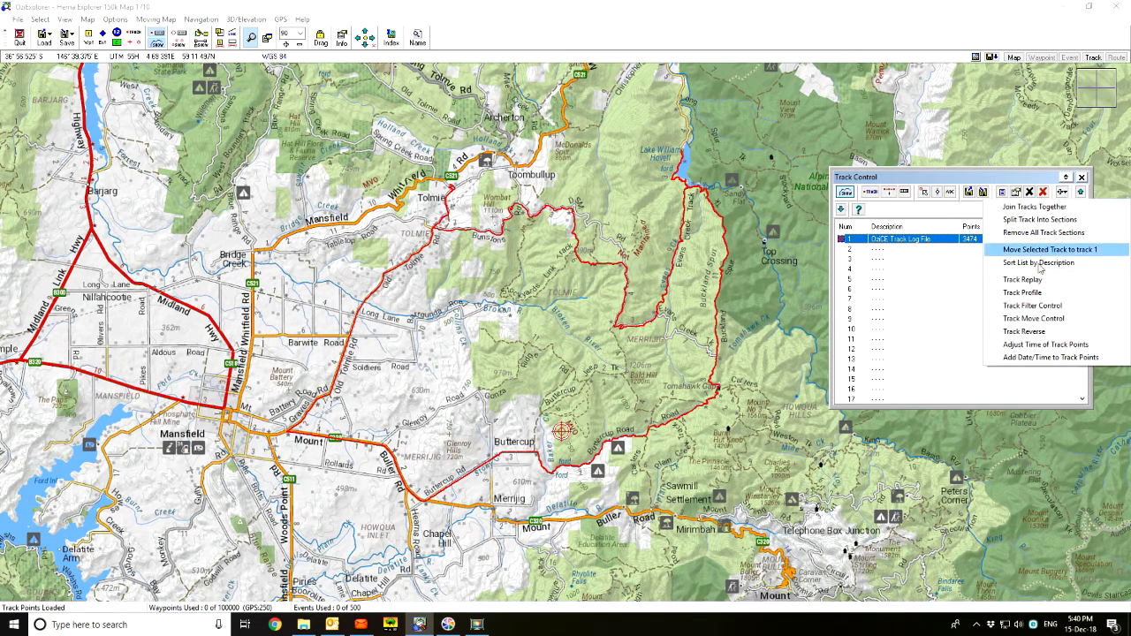
{"action": "left_click", "coordinate": [1025, 293]}
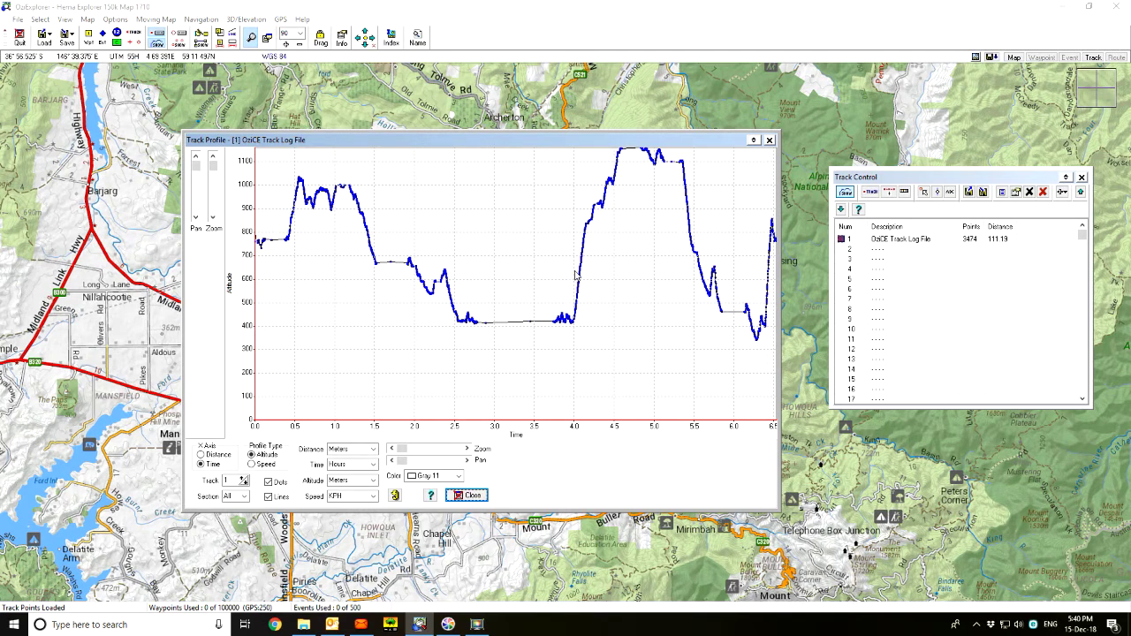
Inspect the track point details along the altitude profile, including the steep climb, the peak, the end and the start, and close the profile.
{"action": "mouse_move", "coordinate": [582, 270]}
{"action": "mouse_move", "coordinate": [572, 327]}
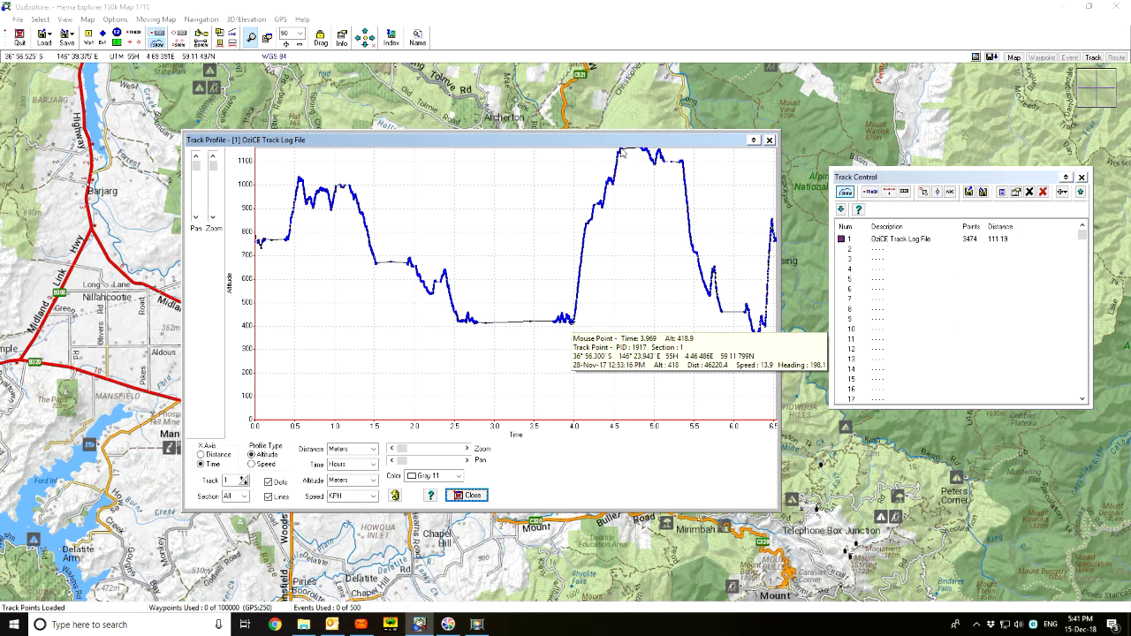
{"action": "mouse_move", "coordinate": [622, 152]}
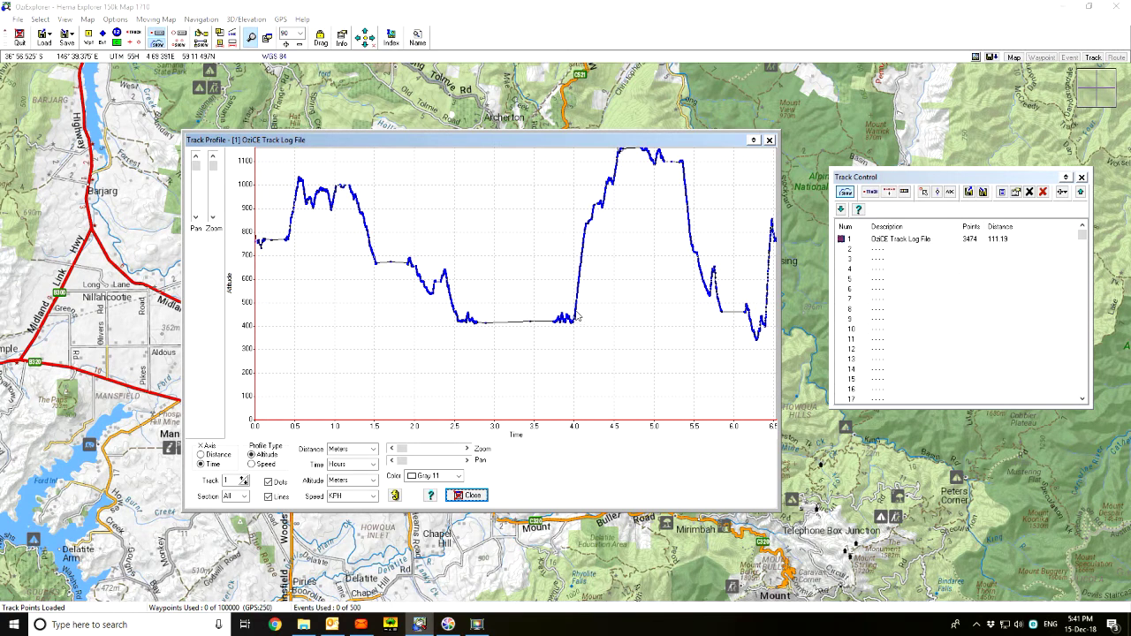
{"action": "left_click", "coordinate": [581, 264]}
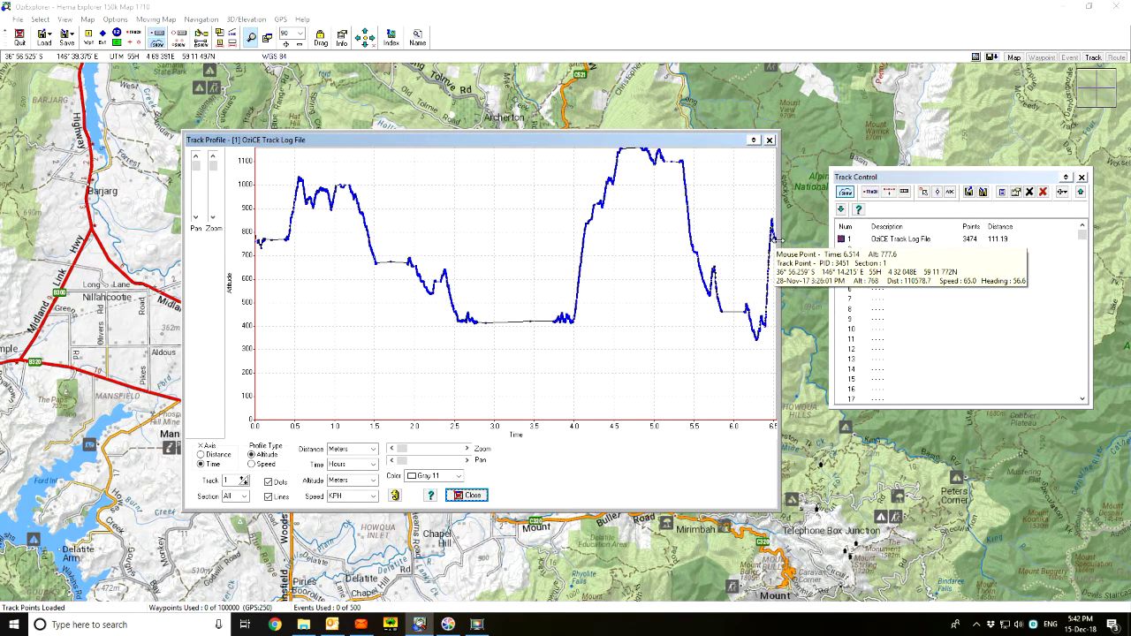
{"action": "mouse_move", "coordinate": [775, 240]}
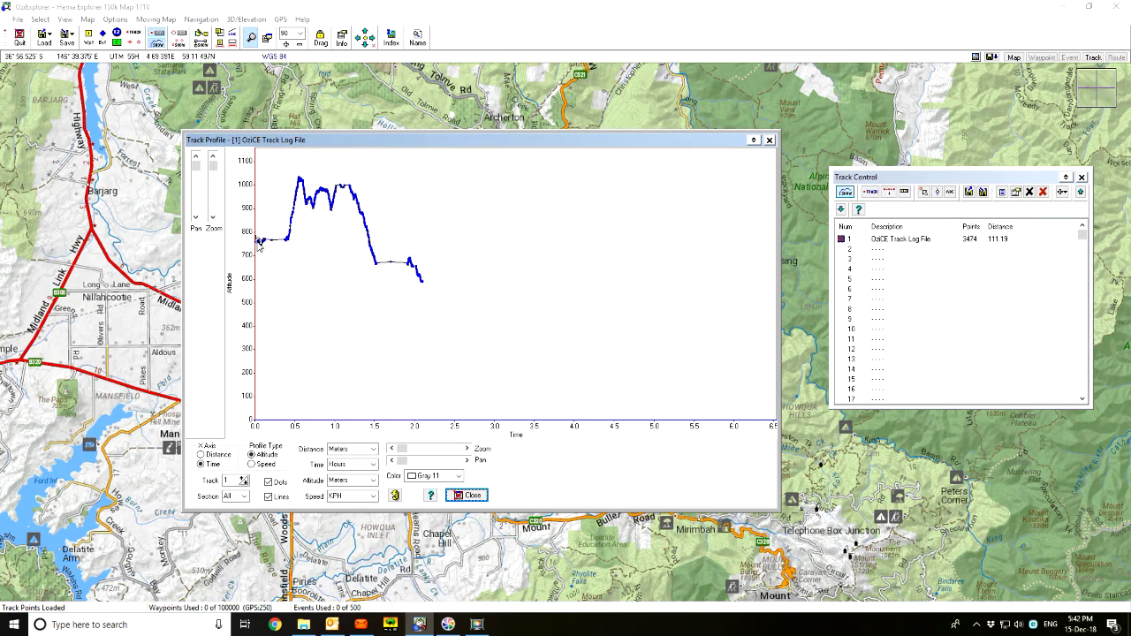
{"action": "mouse_move", "coordinate": [260, 243]}
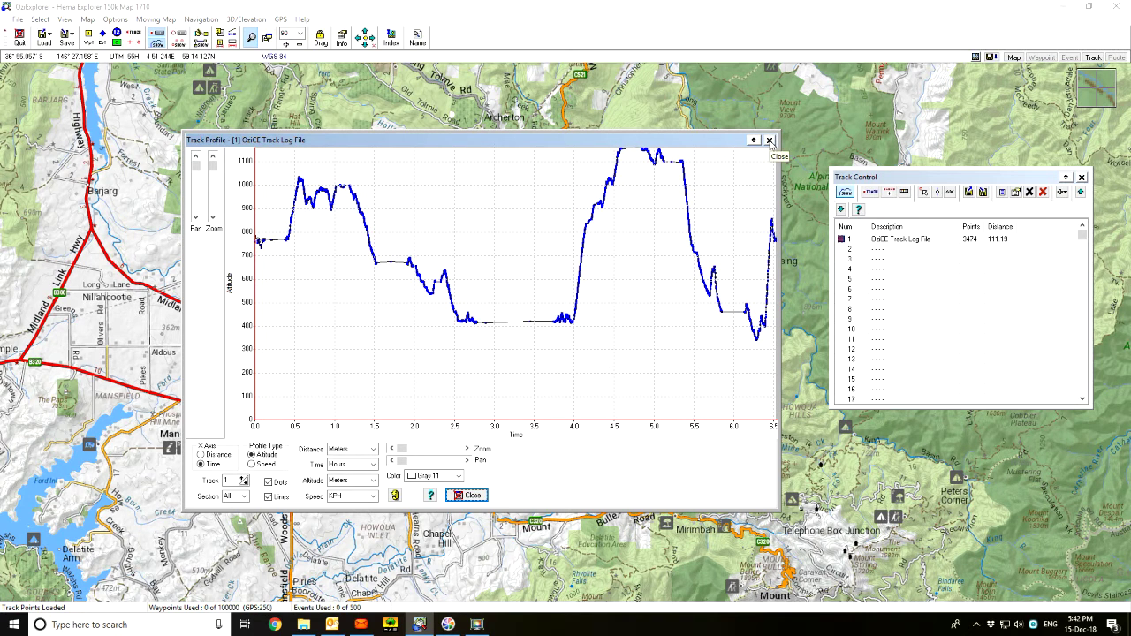
{"action": "left_click", "coordinate": [769, 140]}
Set the line of track 1 to yellow with a width of 8 in its properties and close them.
{"action": "left_click", "coordinate": [941, 241]}
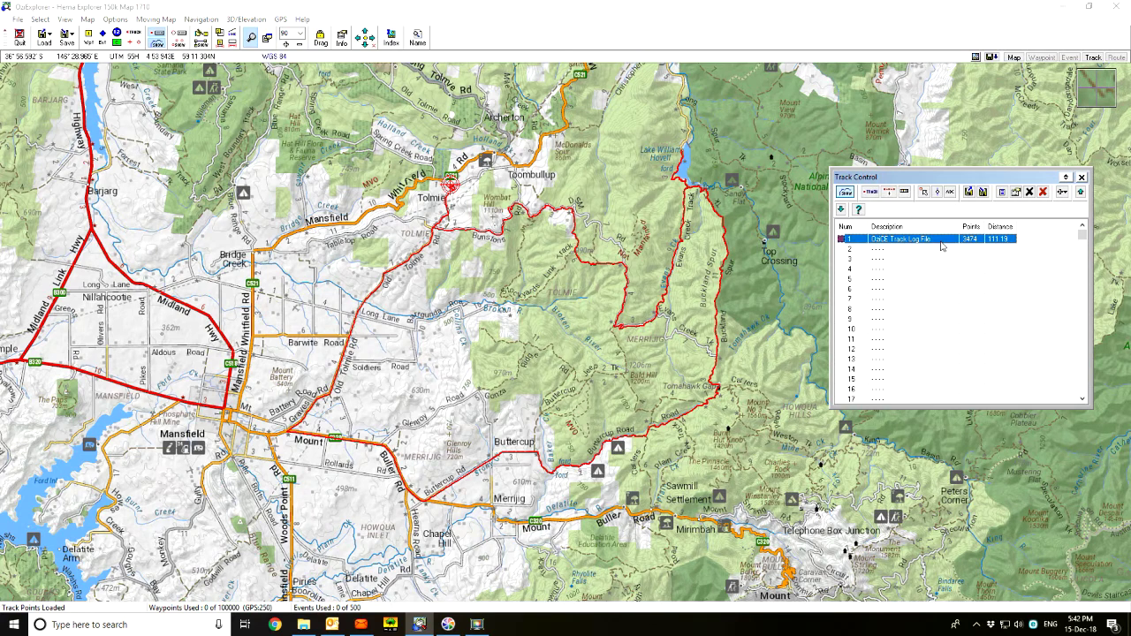
{"action": "double_click", "coordinate": [941, 242]}
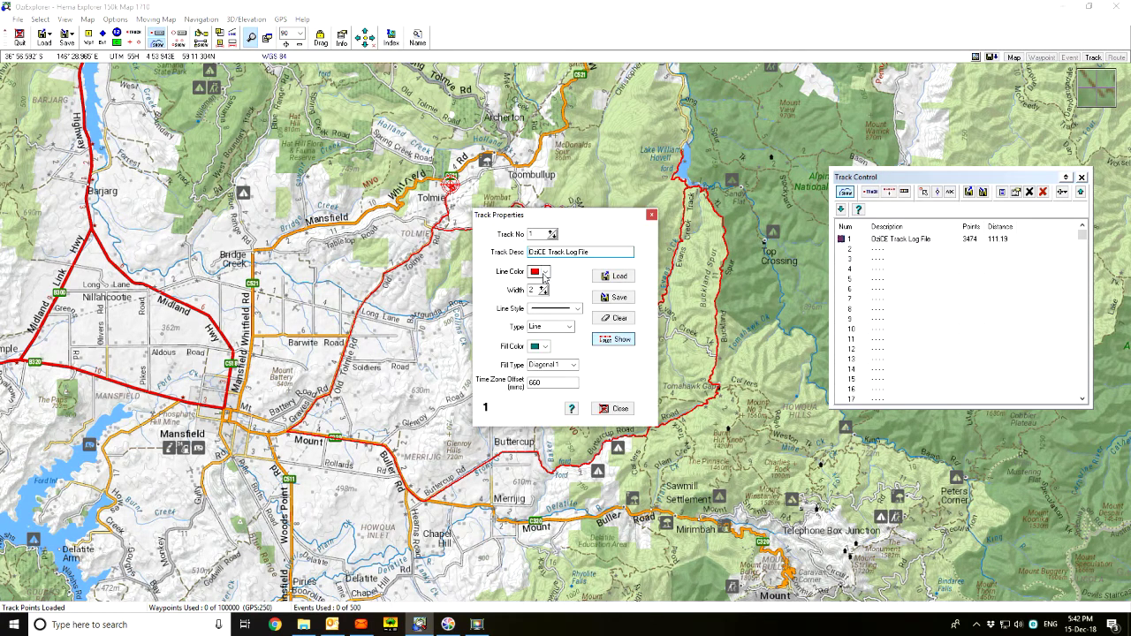
{"action": "left_click", "coordinate": [543, 274]}
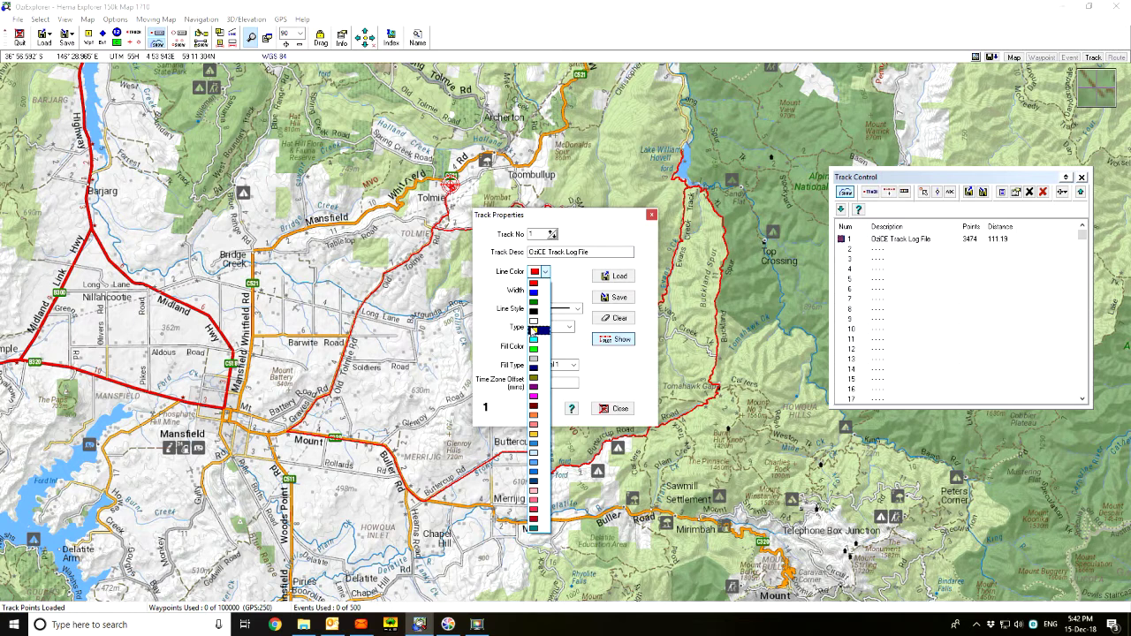
{"action": "left_click", "coordinate": [534, 331]}
{"action": "left_click", "coordinate": [545, 289]}
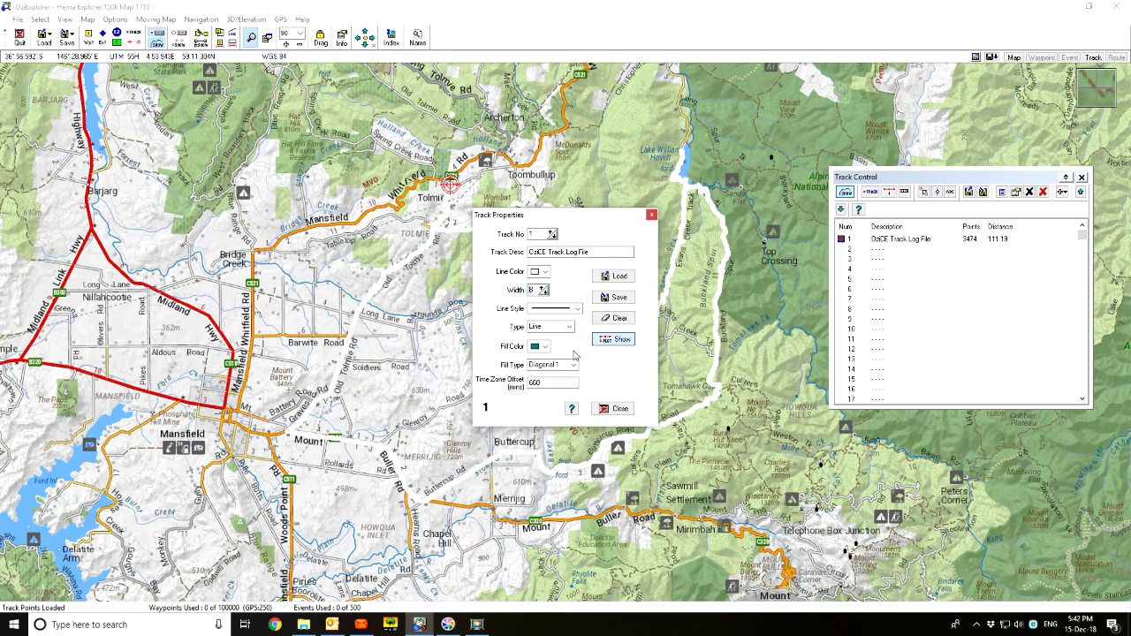
{"action": "left_click", "coordinate": [546, 271]}
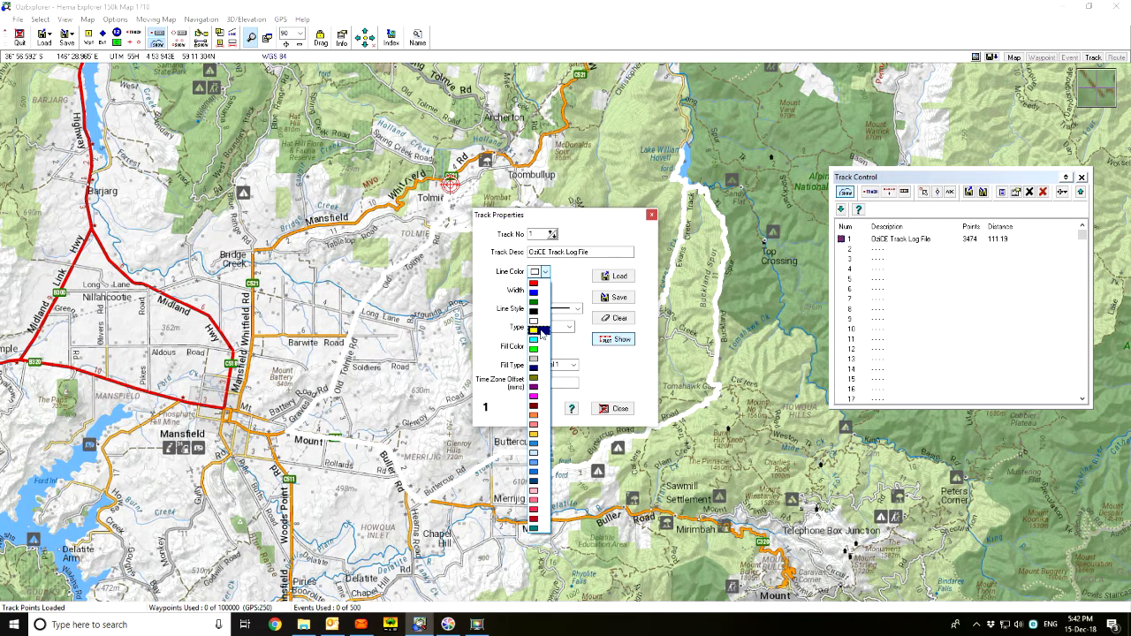
{"action": "left_click", "coordinate": [536, 330]}
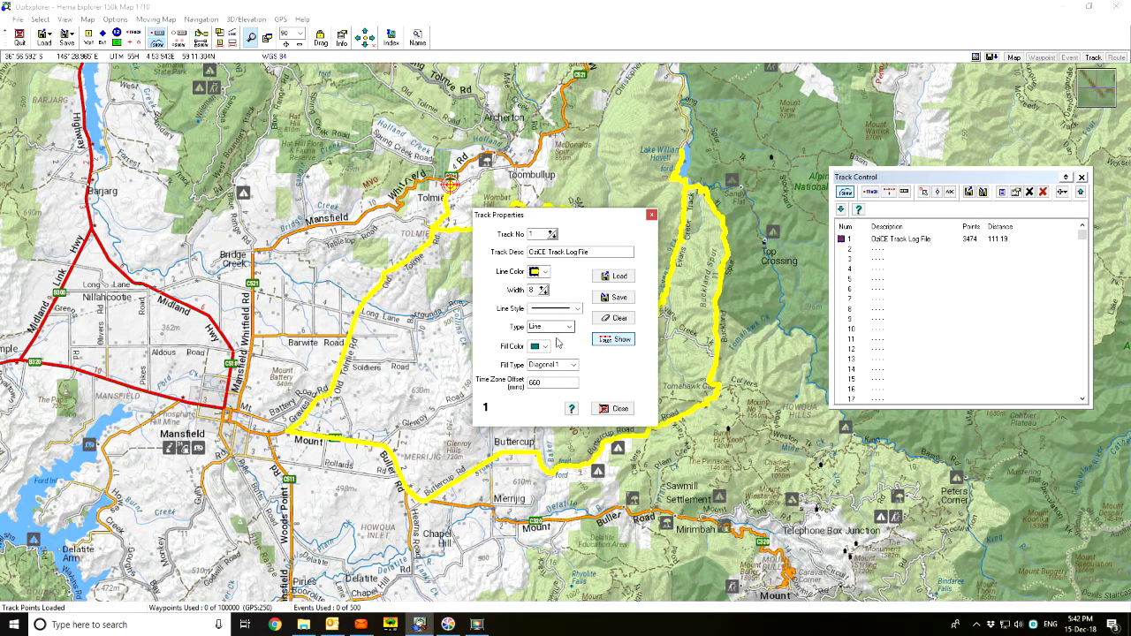
{"action": "left_click", "coordinate": [616, 409]}
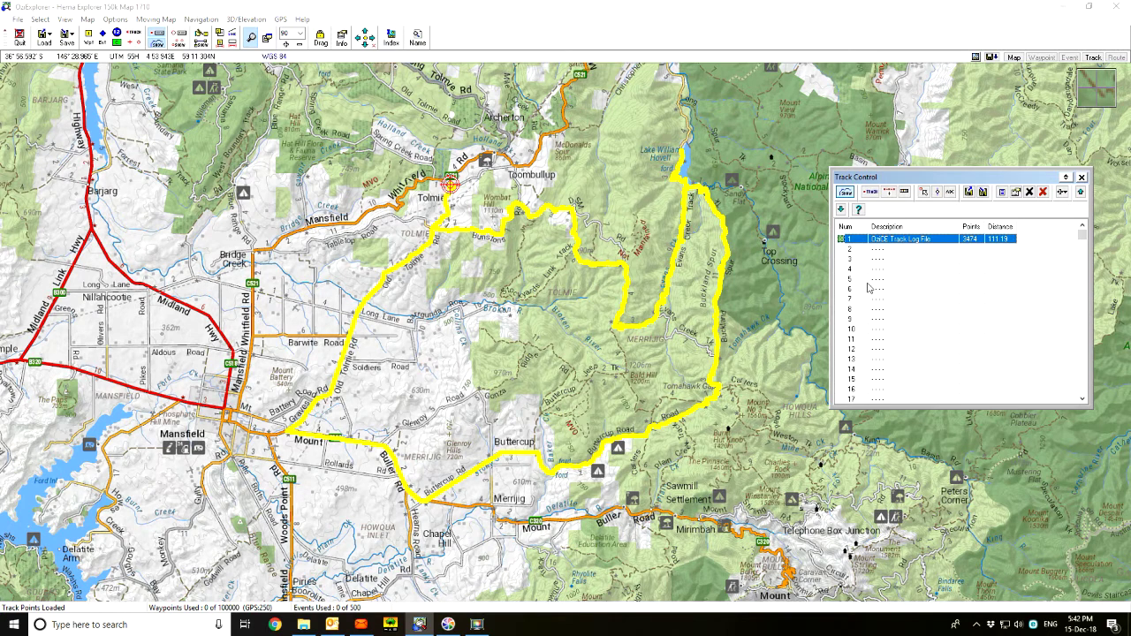
Close Track Control and zoom the map out to 60% to view the whole track and its surroundings.
{"action": "left_click", "coordinate": [1082, 178]}
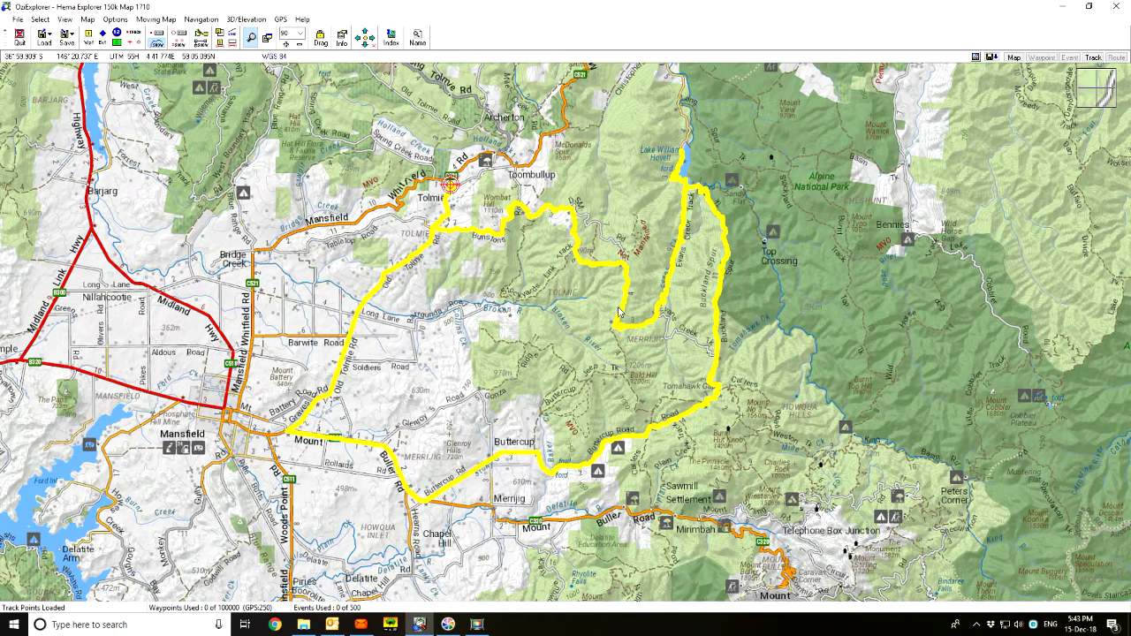
{"action": "scroll", "coordinate": [557, 344], "scroll_direction": "down", "scroll_amount": 1}
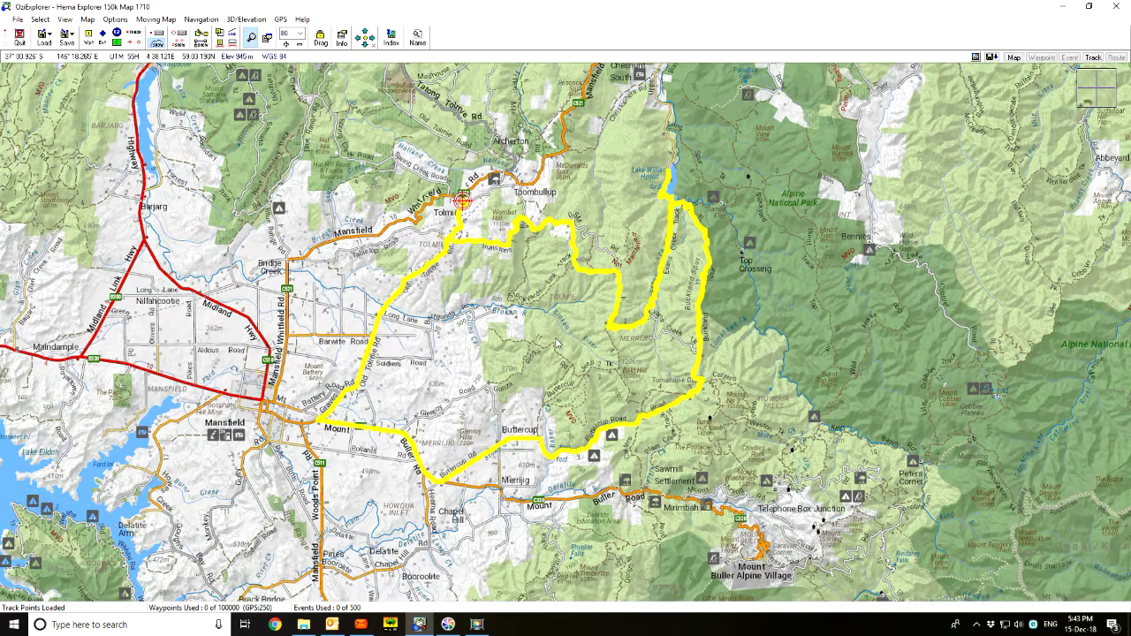
{"action": "scroll", "coordinate": [557, 344], "scroll_direction": "down", "scroll_amount": 1}
{"action": "scroll", "coordinate": [556, 344], "scroll_direction": "down", "scroll_amount": 1}
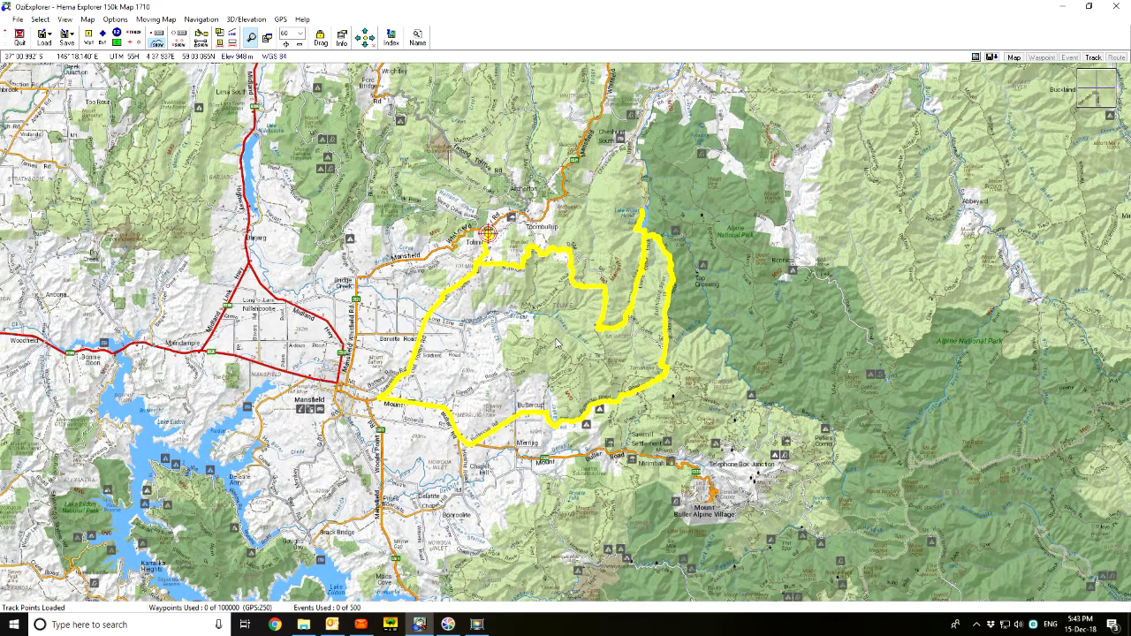